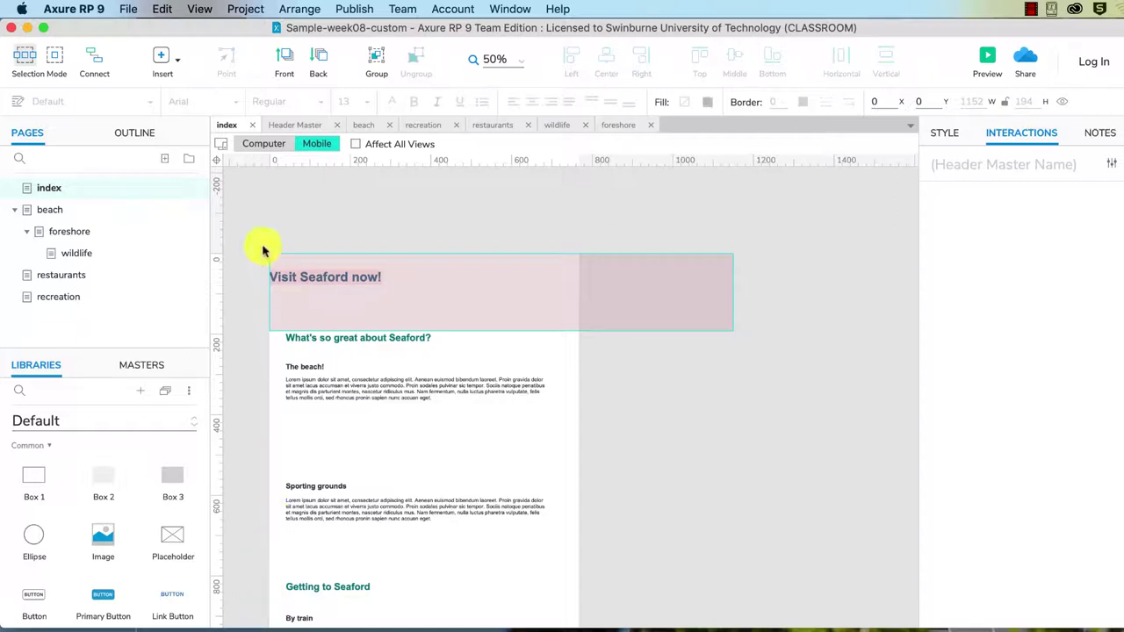
Open the Header master for editing and browse the Insert menu without adding anything
double_click(330, 286)
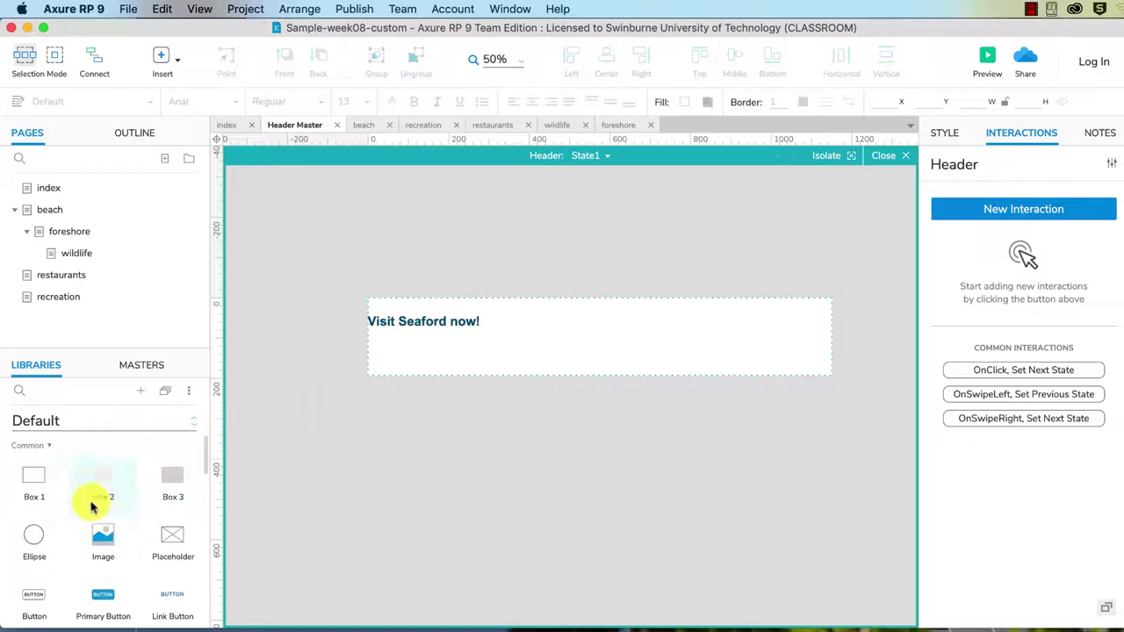
scroll(206, 479, down, 3)
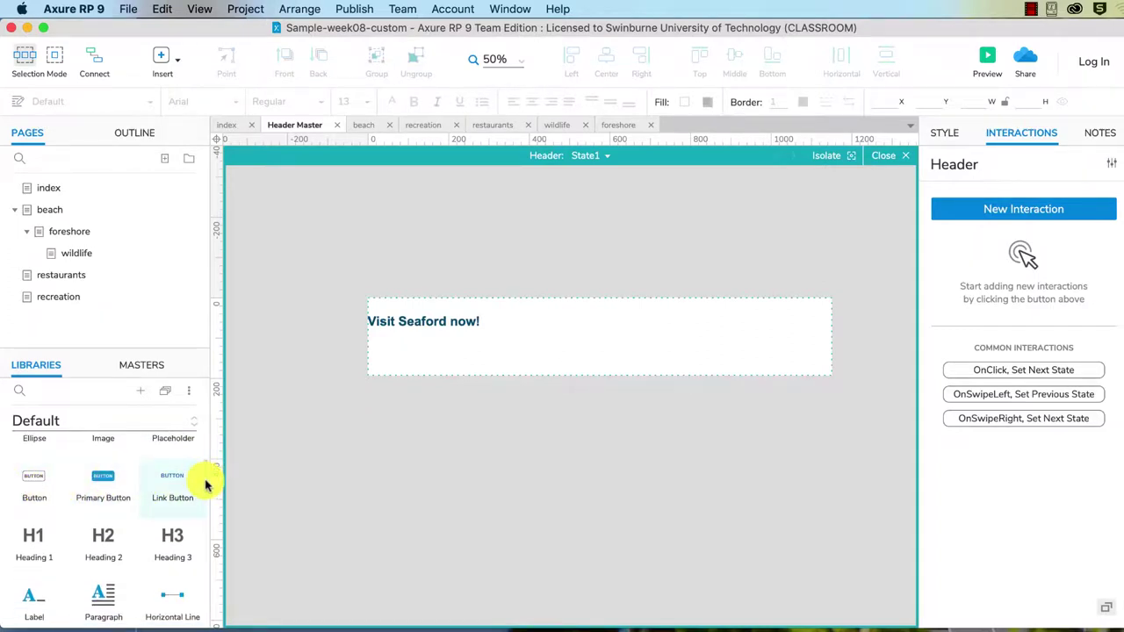
click(175, 63)
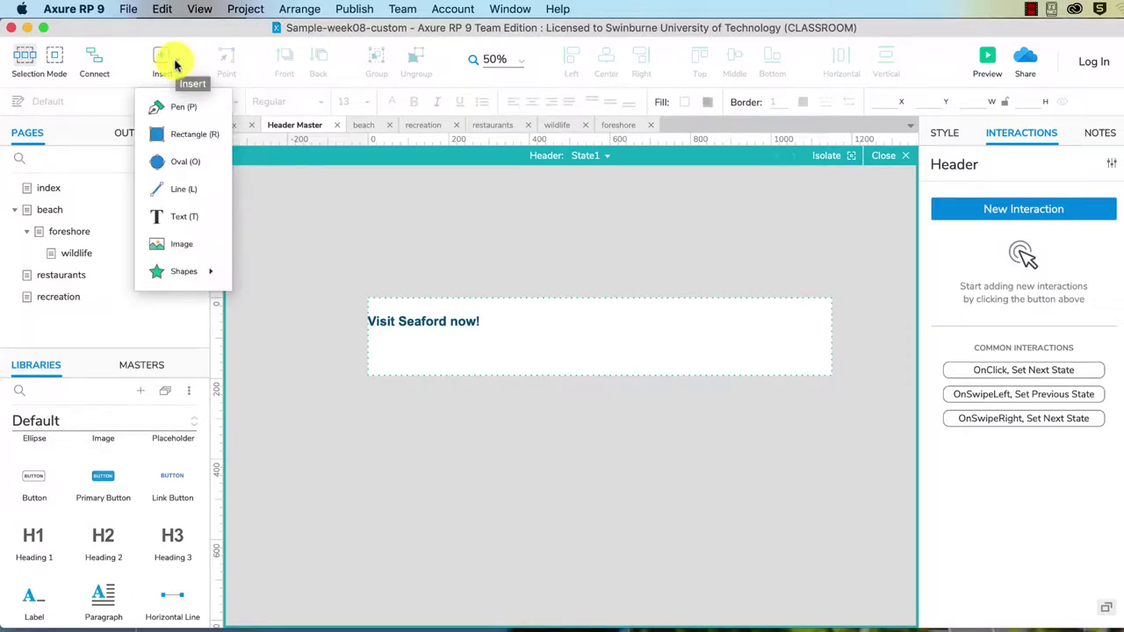
mouse_move(186, 274)
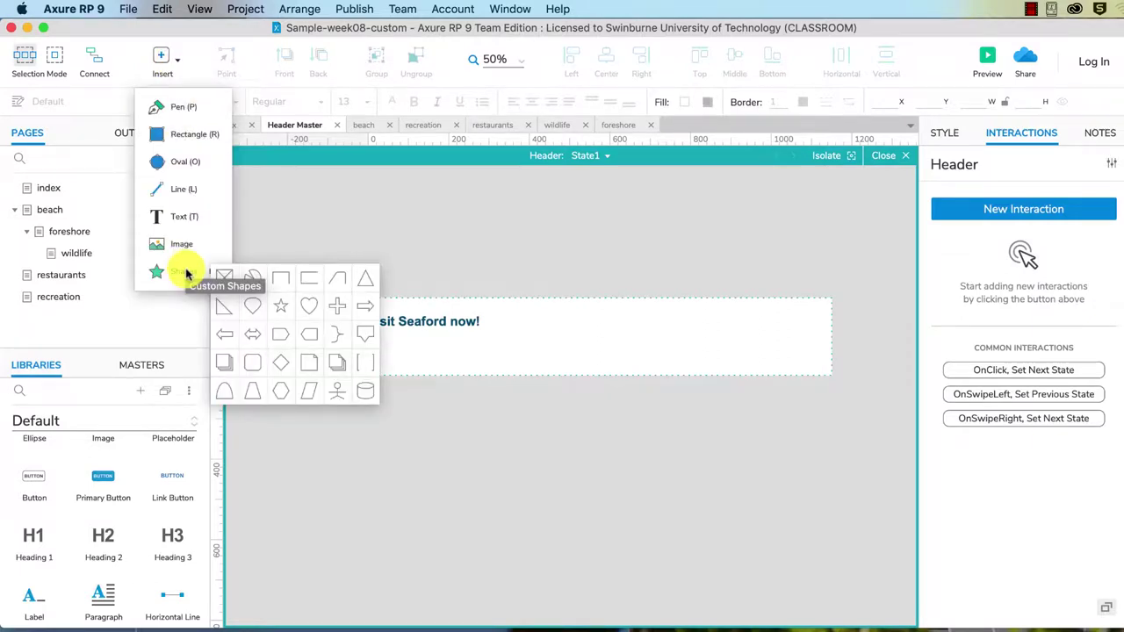
click(177, 63)
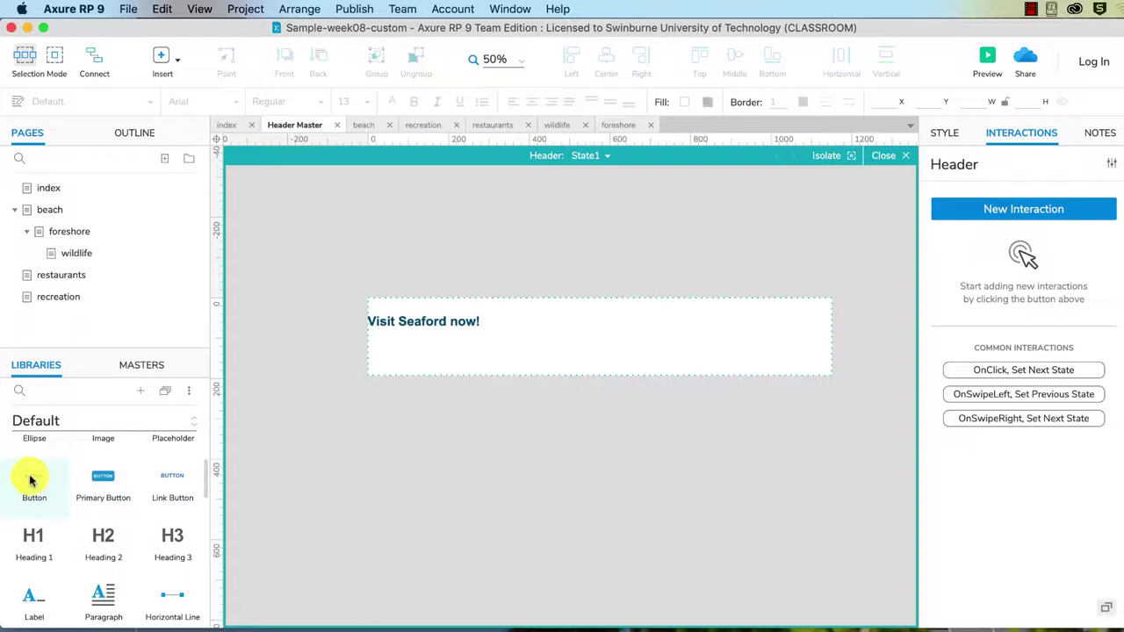
Place a Button widget below the heading and widen it to about 248
drag(31, 480, 421, 353)
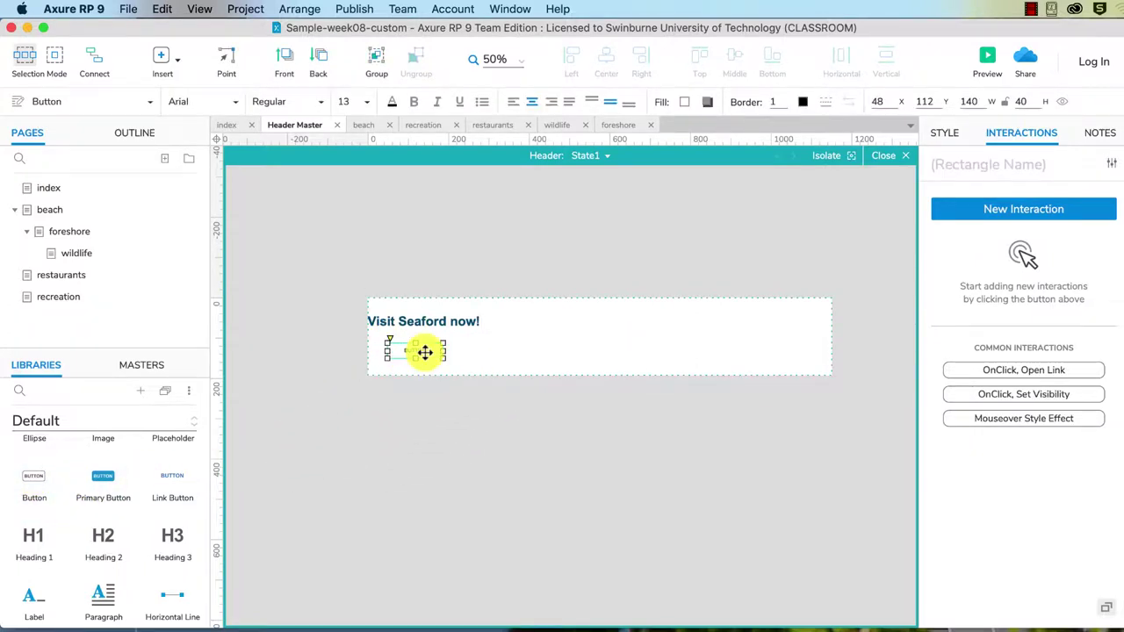
click(514, 353)
click(429, 349)
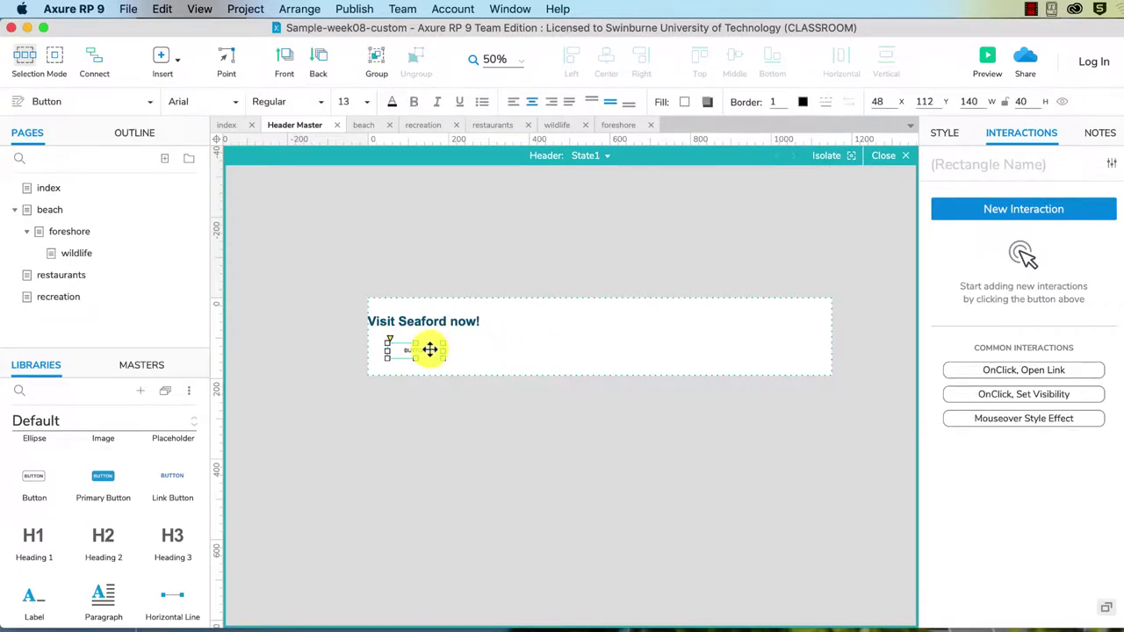
drag(444, 349, 488, 349)
click(515, 325)
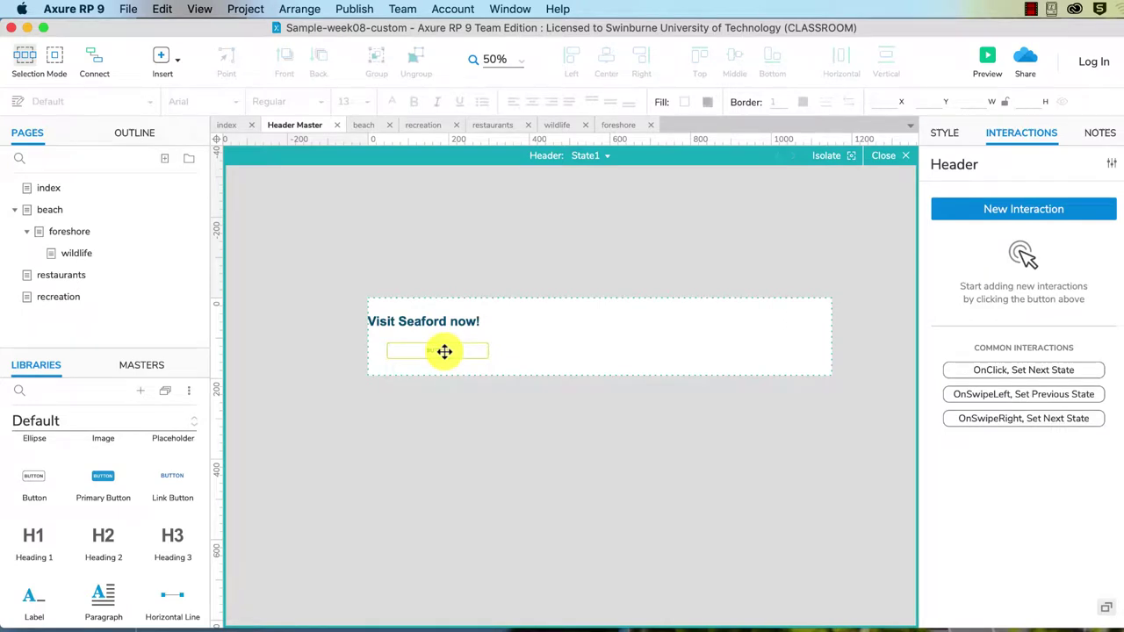
Copy the button three times along the header and distribute all four horizontally
click(444, 351)
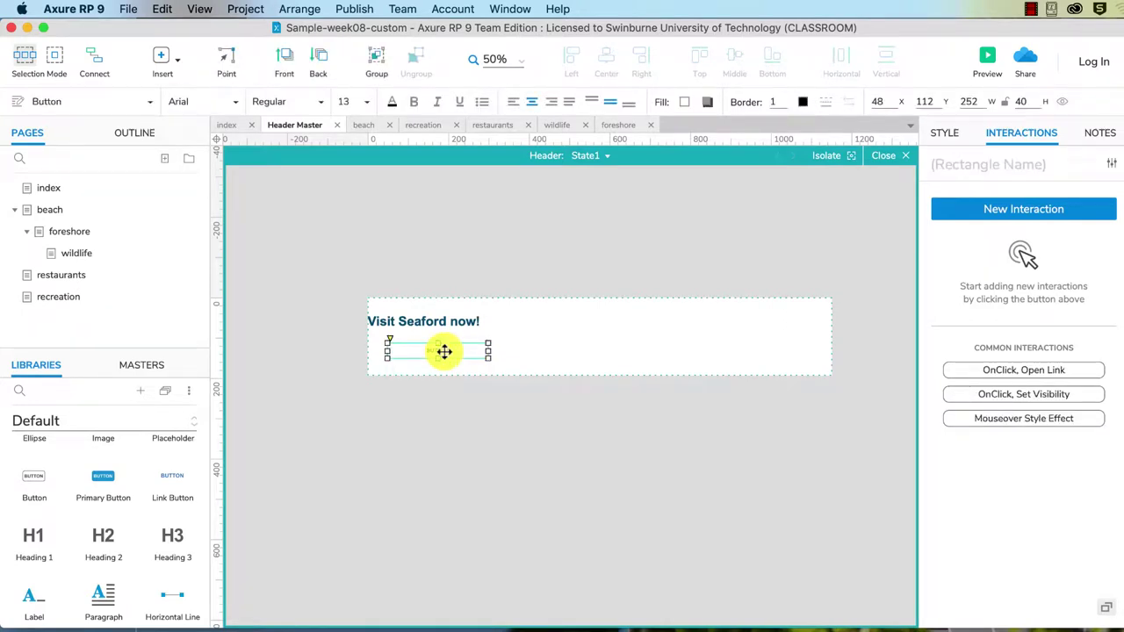
drag(444, 351, 779, 356)
click(457, 351)
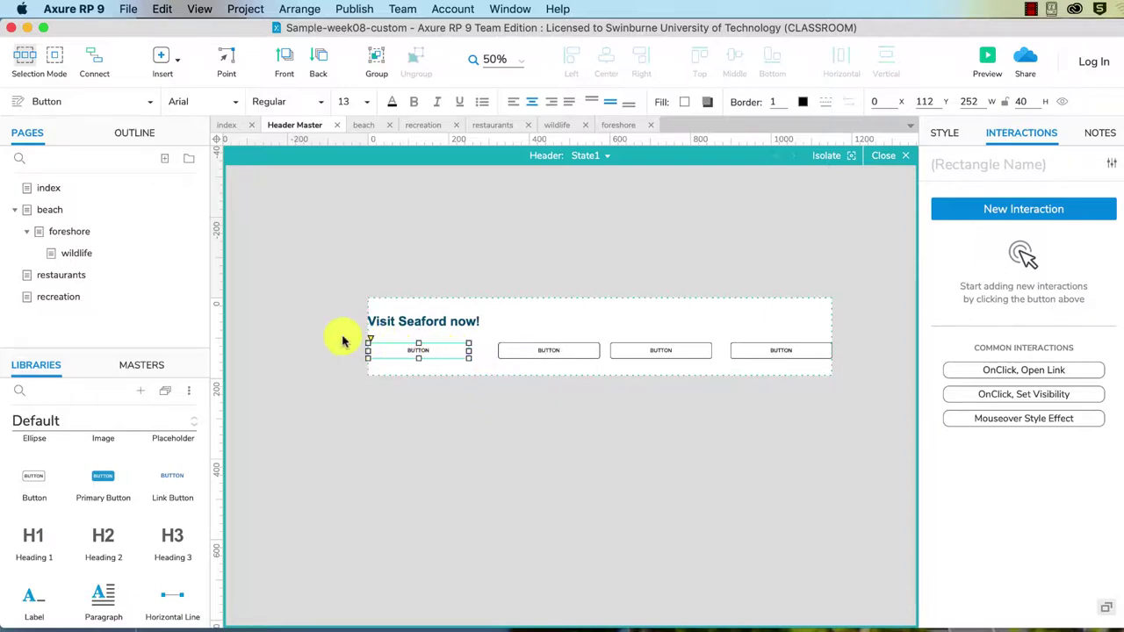
drag(344, 336, 905, 371)
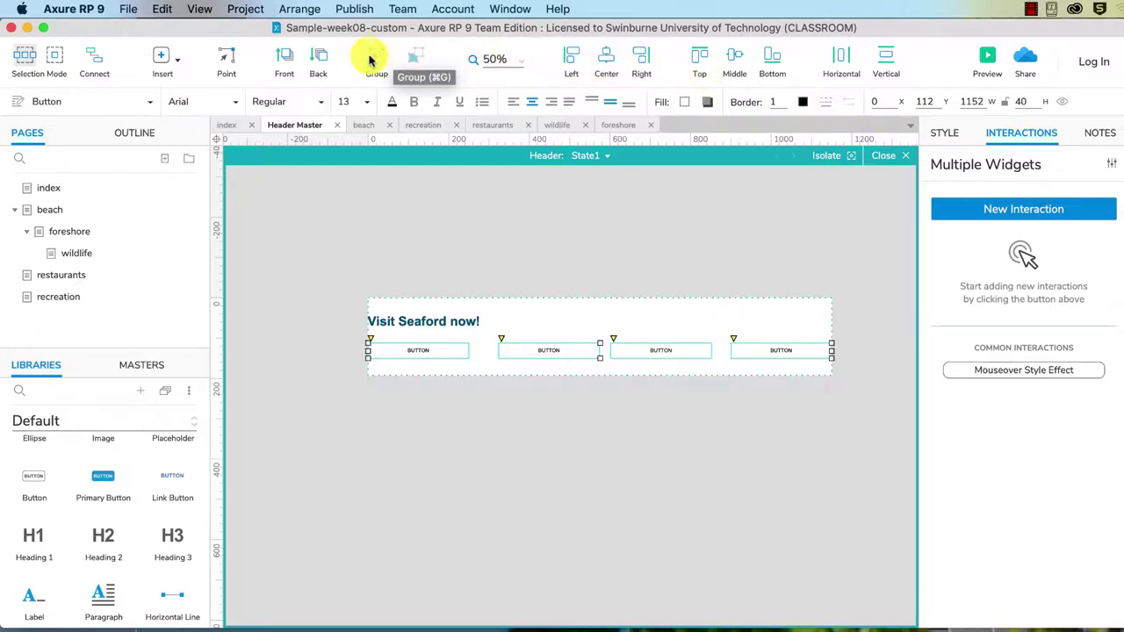
click(296, 11)
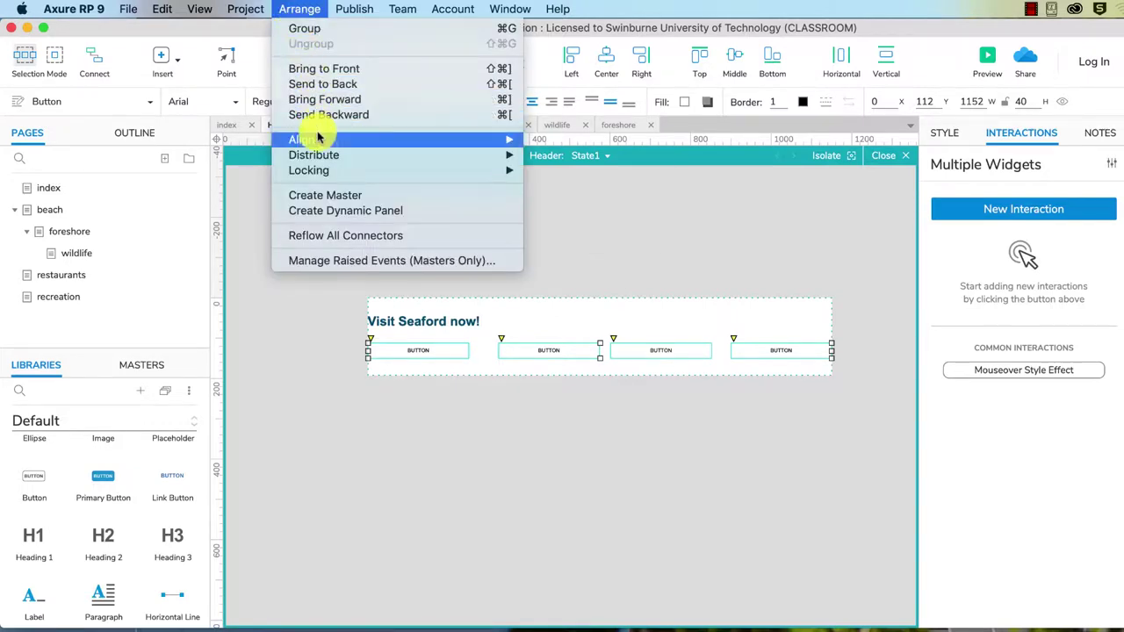
mouse_move(298, 154)
click(588, 156)
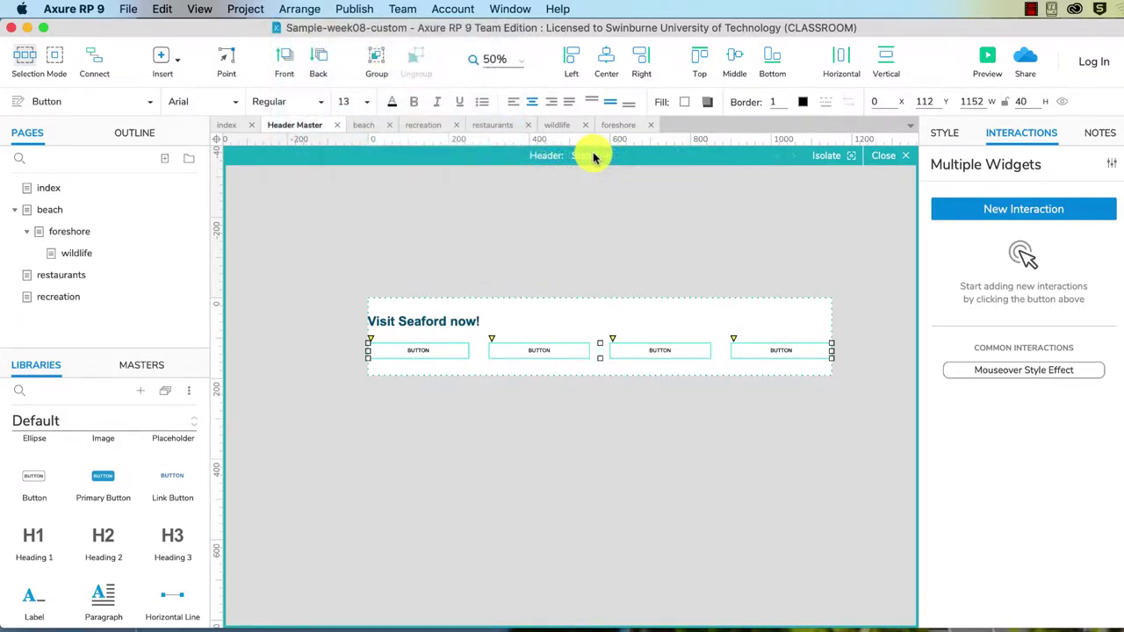
Label the first two buttons Home and Beach
click(542, 364)
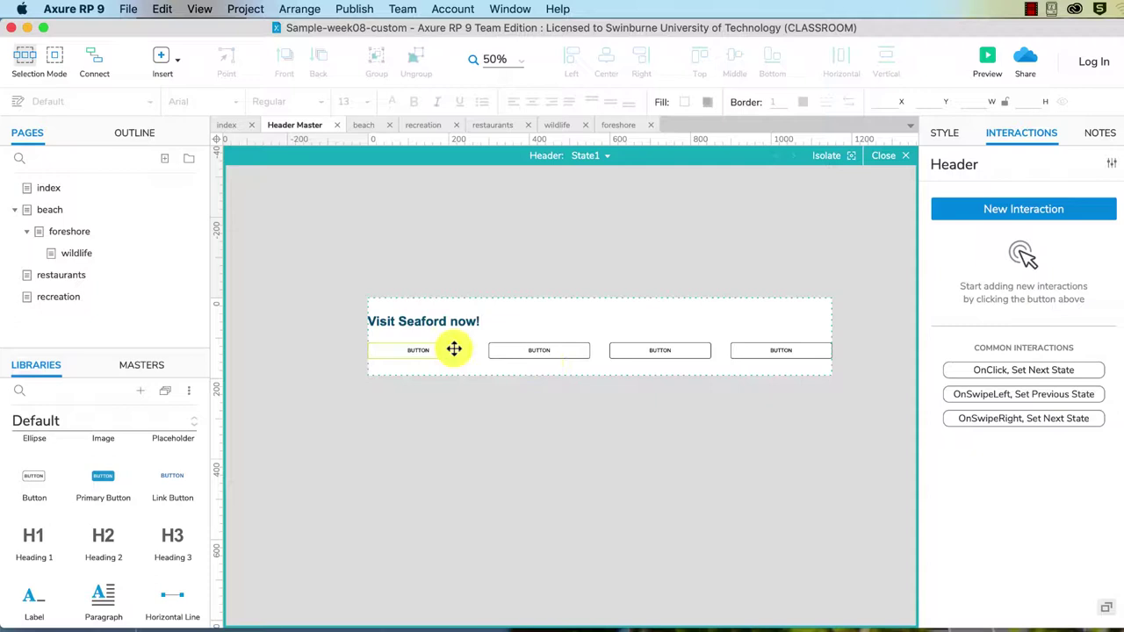
double_click(417, 351)
text(Beach)
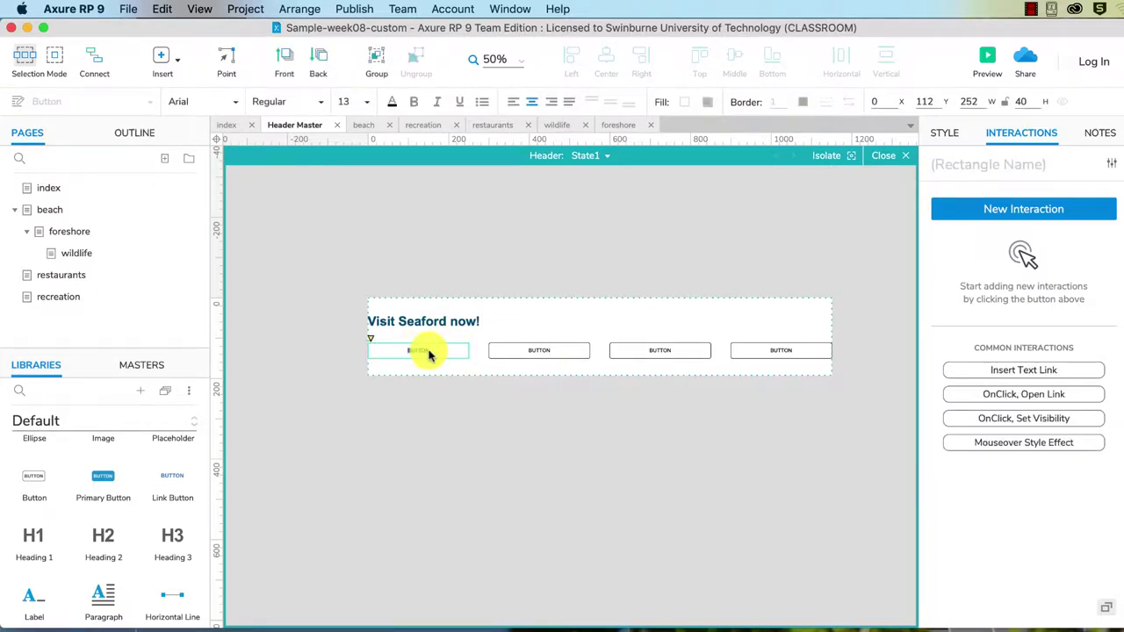
text(Home)
click(515, 348)
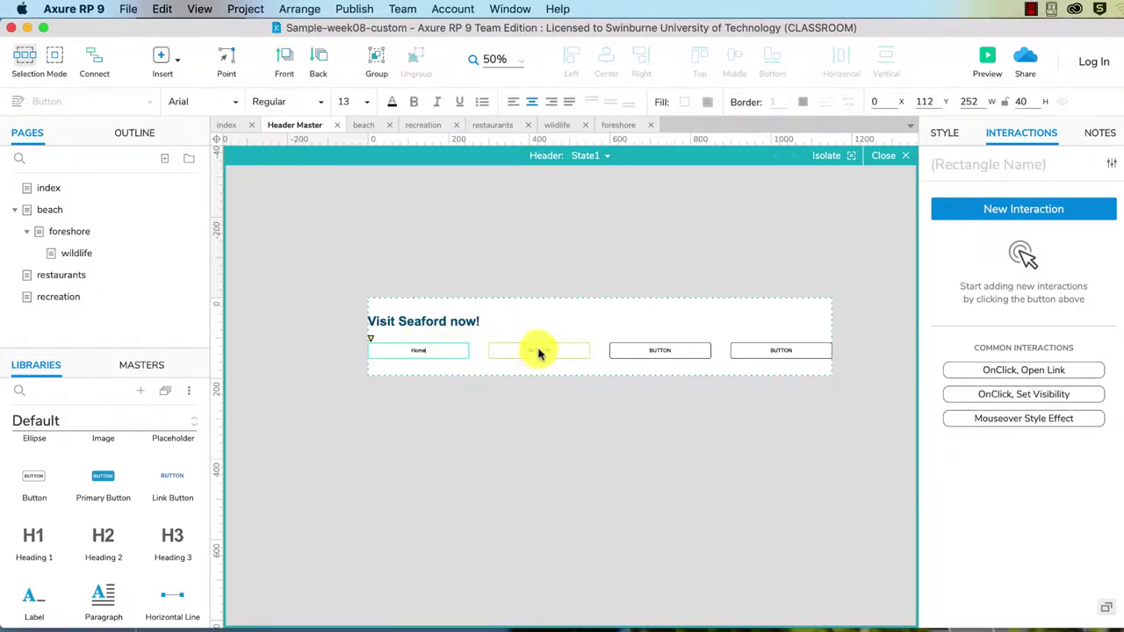
double_click(538, 352)
text(Beach)
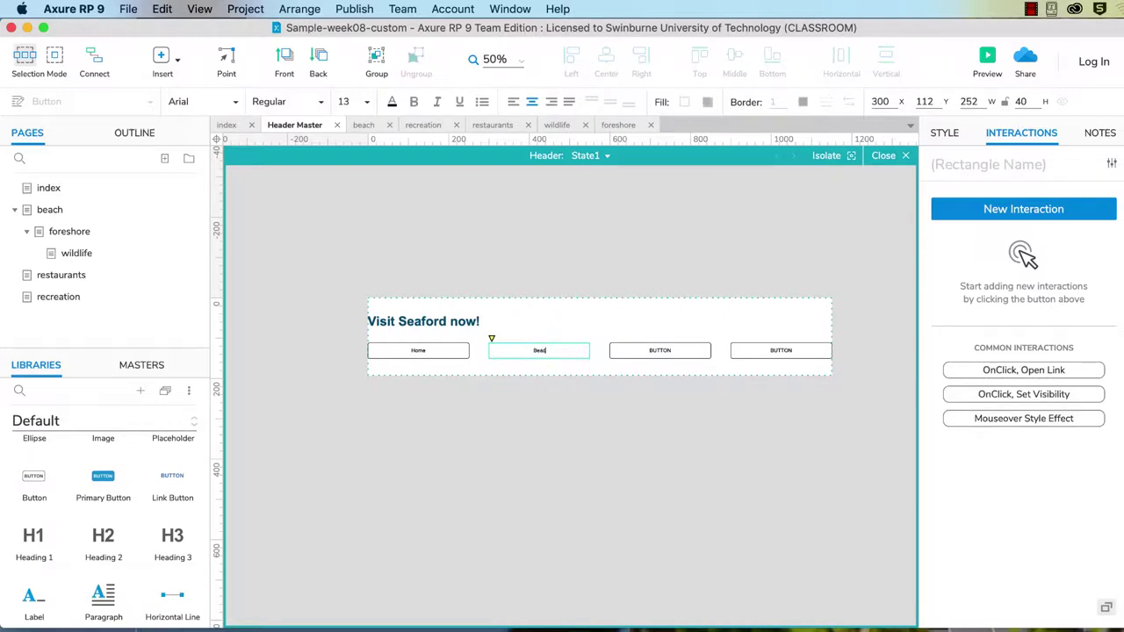
Label the third and fourth buttons Restaurants and Recreation
double_click(659, 355)
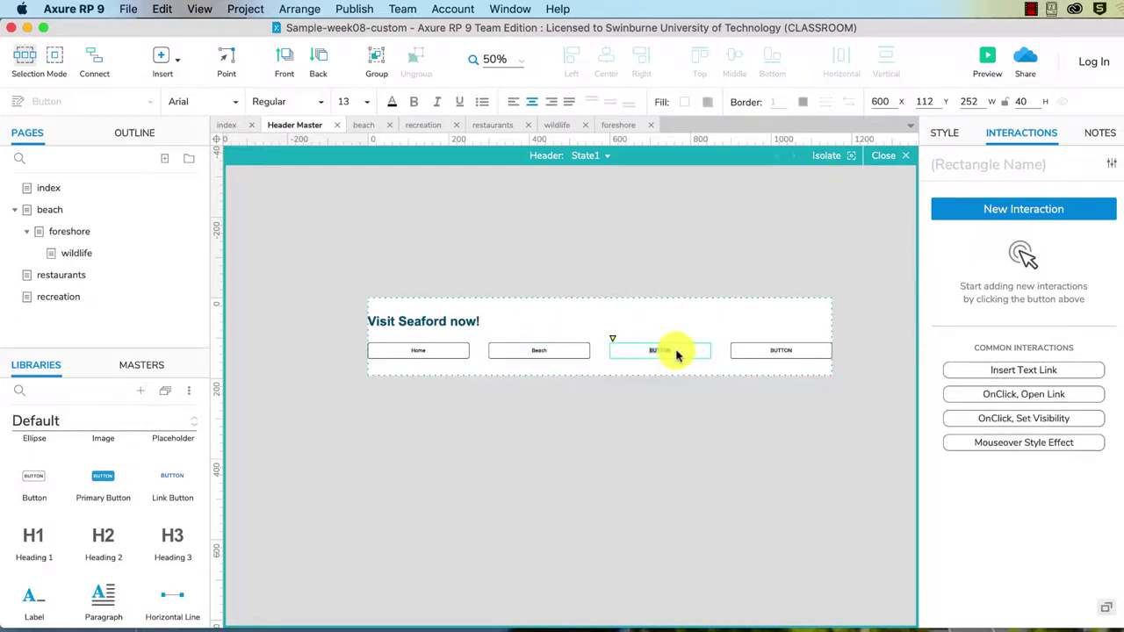
text(Restaurant)
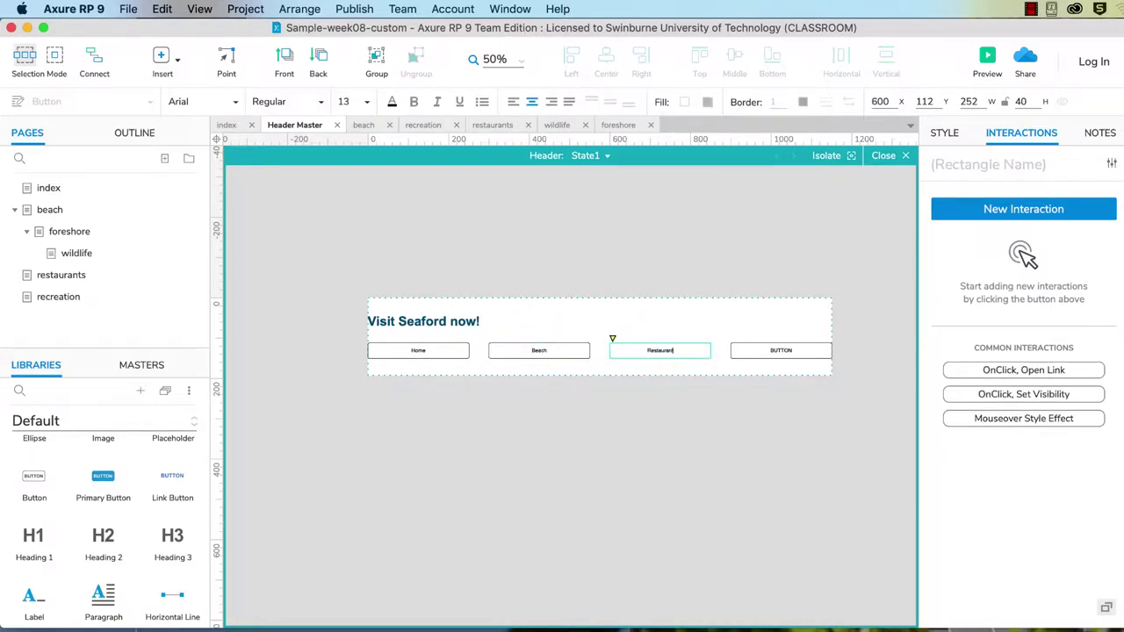
text(s)
double_click(780, 351)
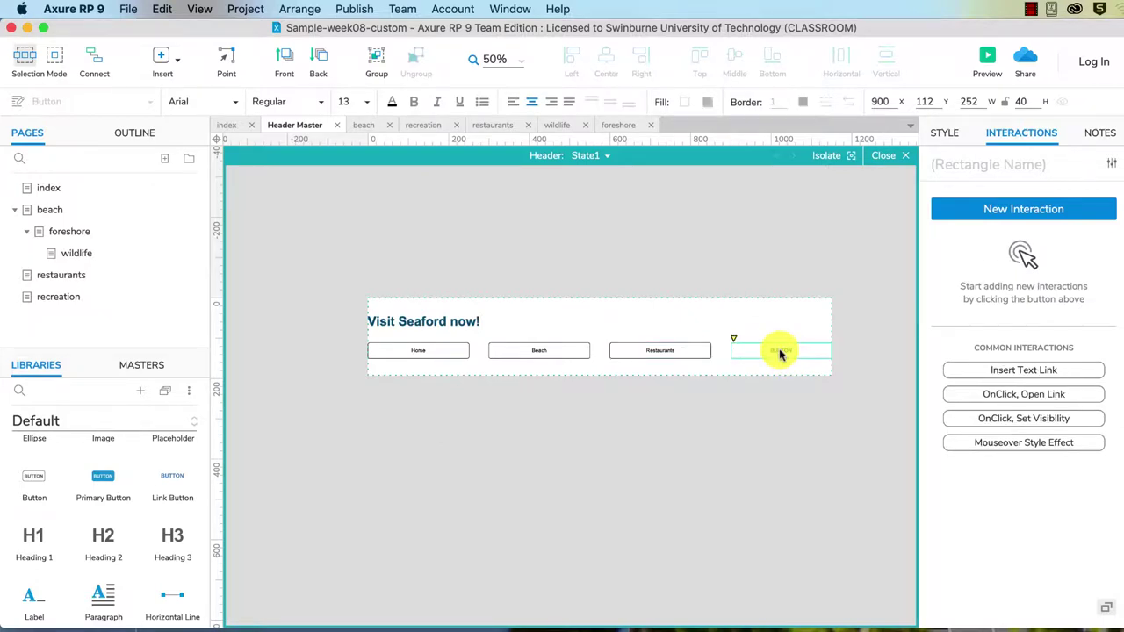
text(Recreation)
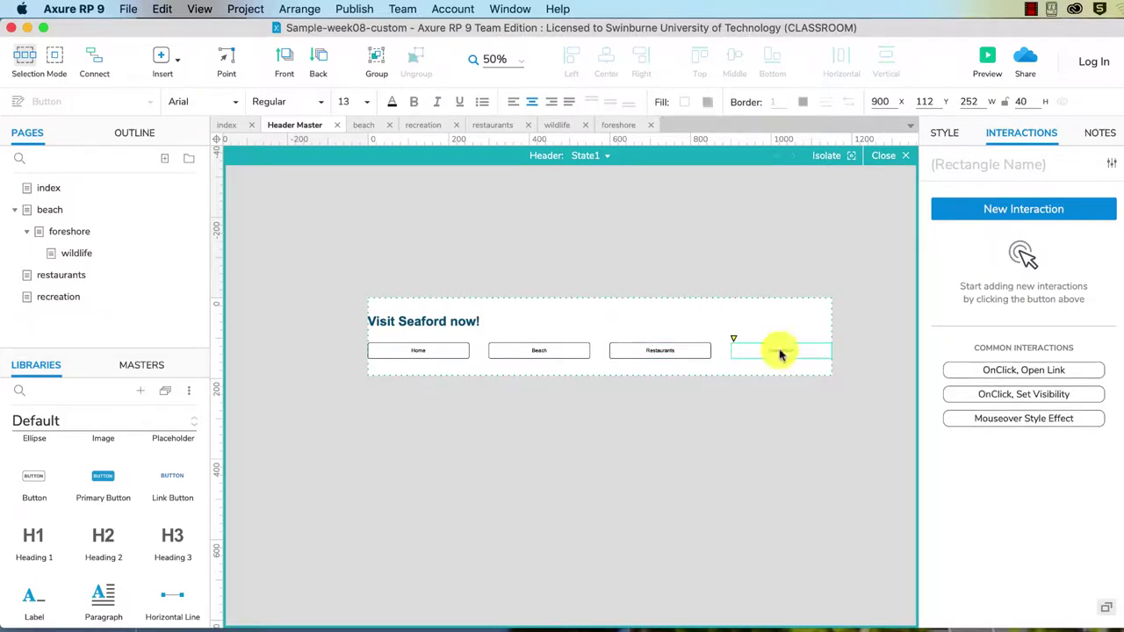
click(715, 434)
click(439, 349)
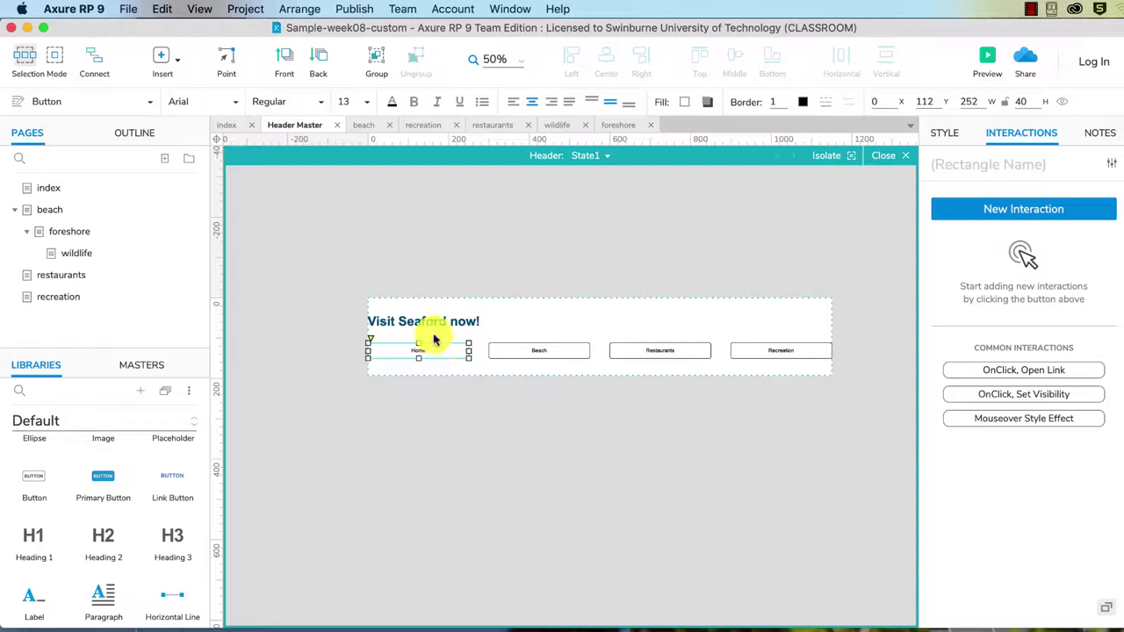
Set the Home button's label font size to 20
click(570, 355)
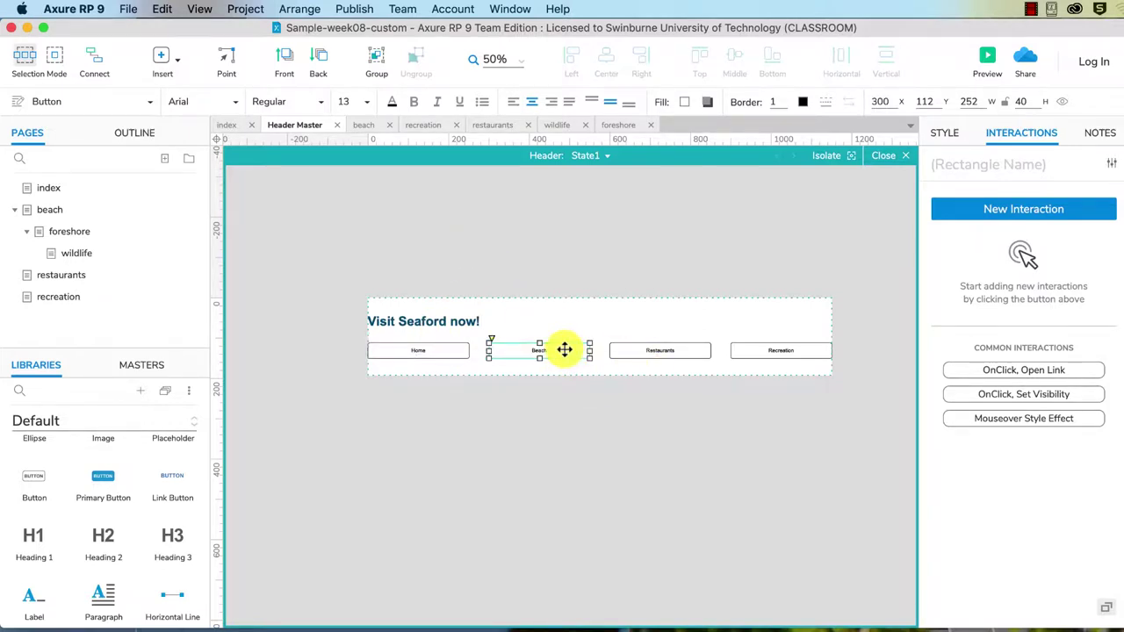
click(449, 349)
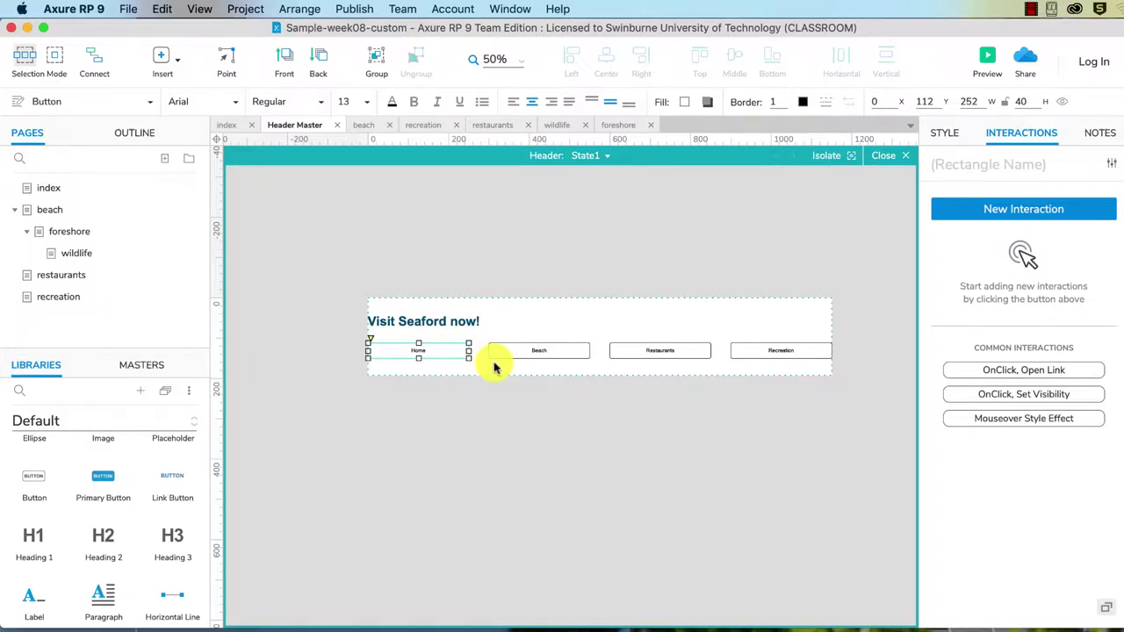
click(953, 136)
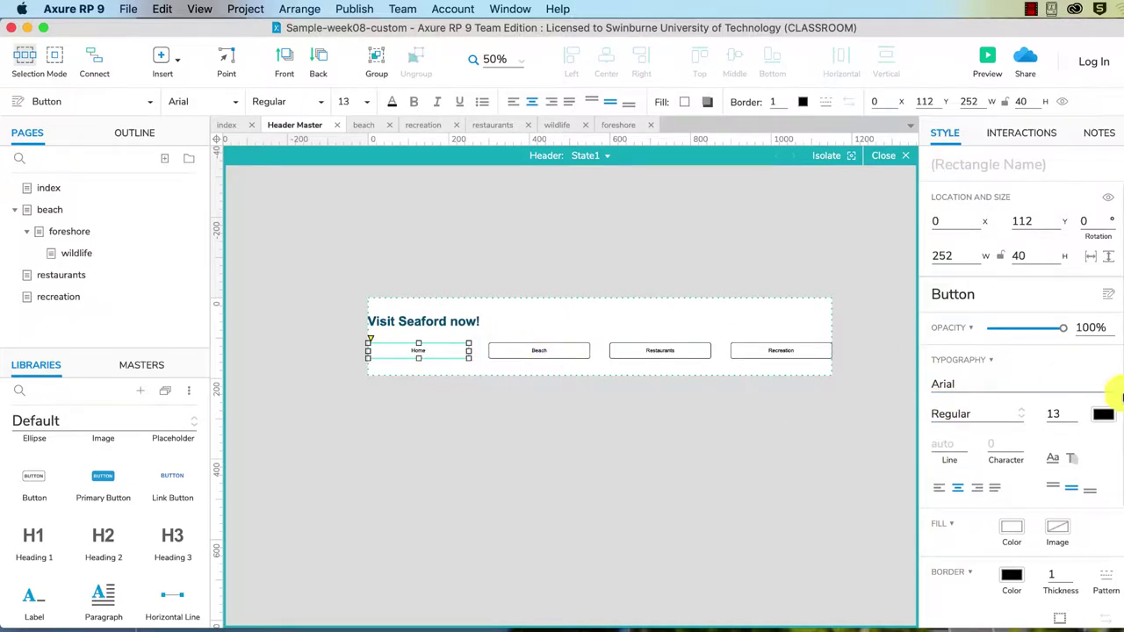
text(20)
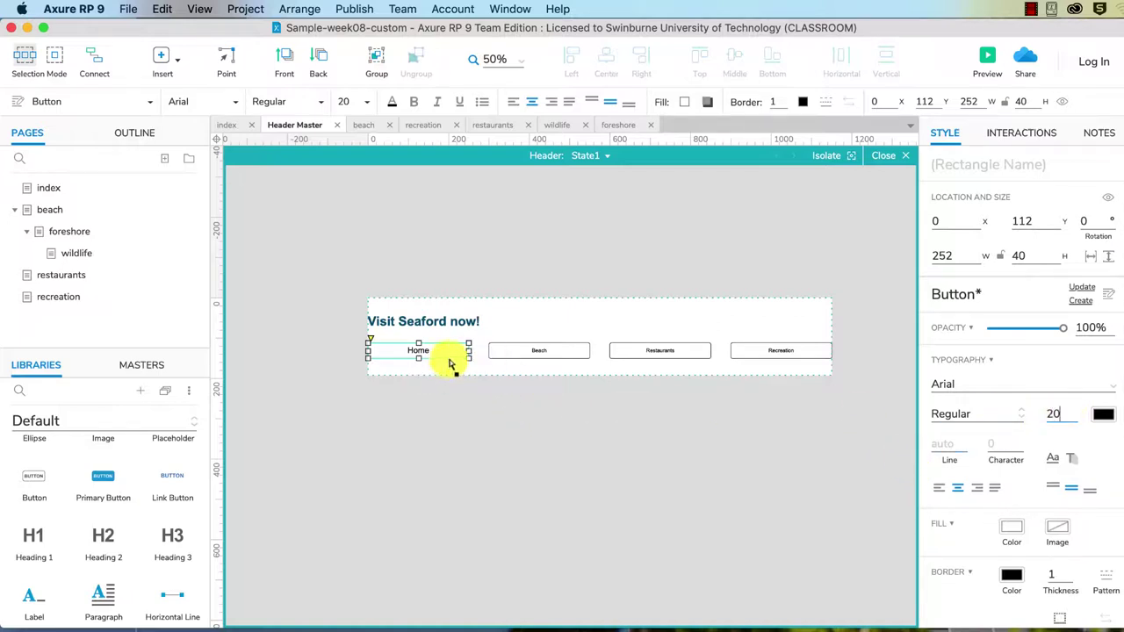
click(1103, 415)
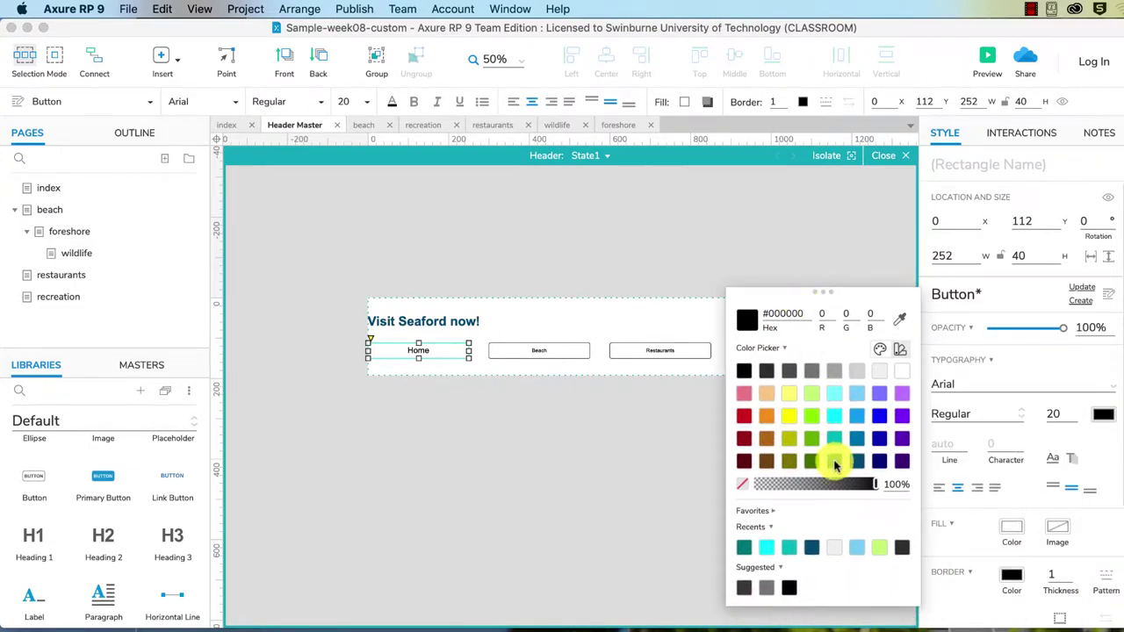
click(666, 466)
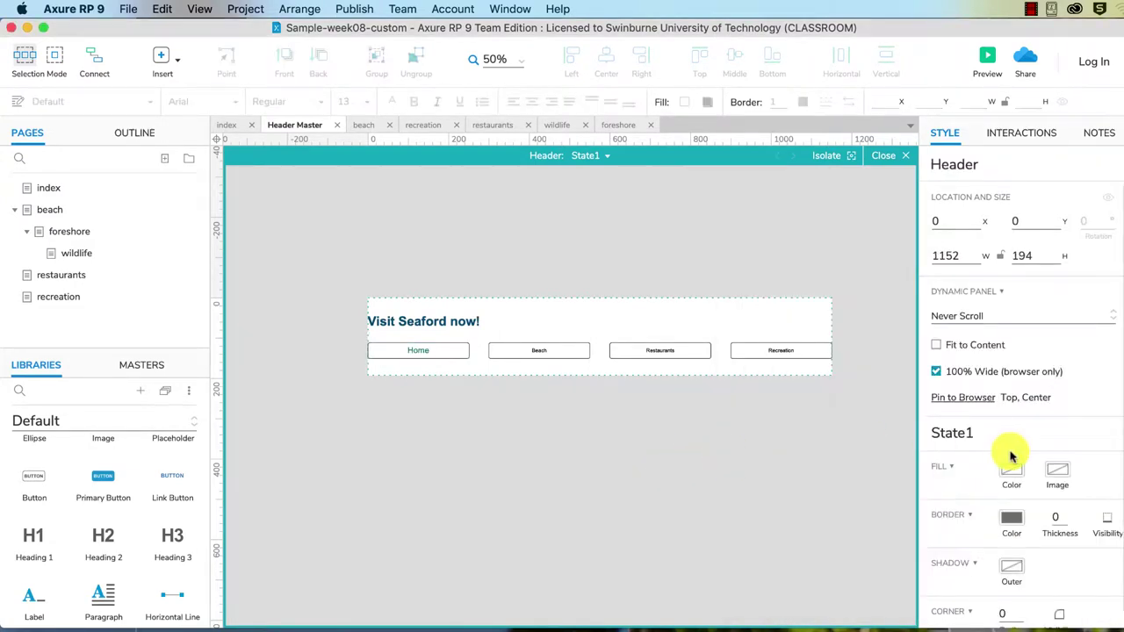
Give the Home button a teal #008080 border
click(1008, 524)
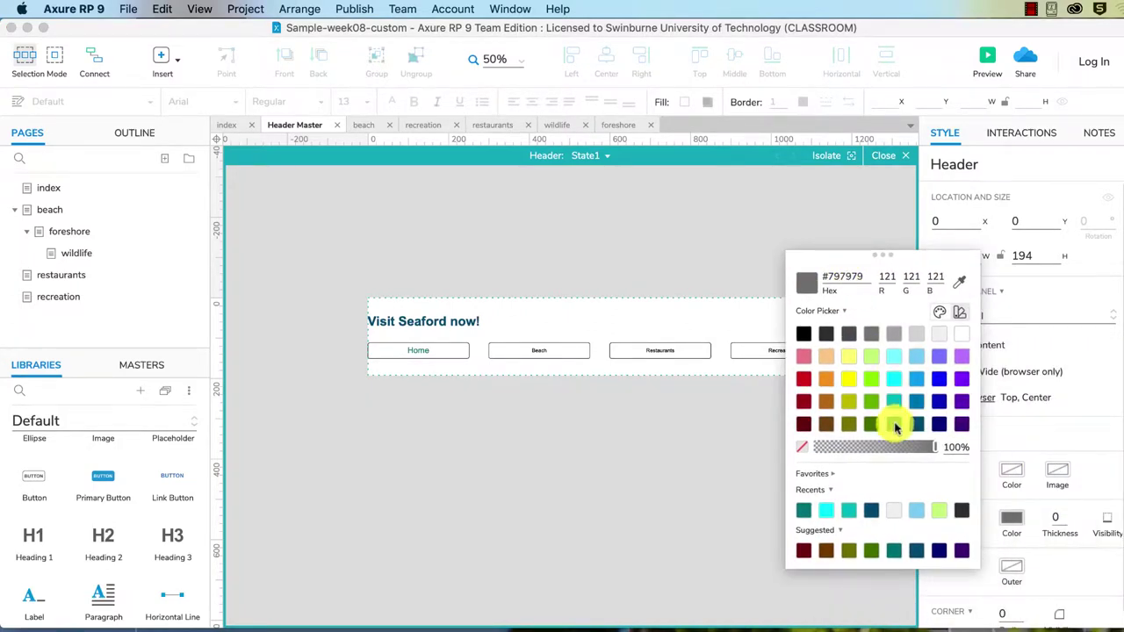
click(896, 428)
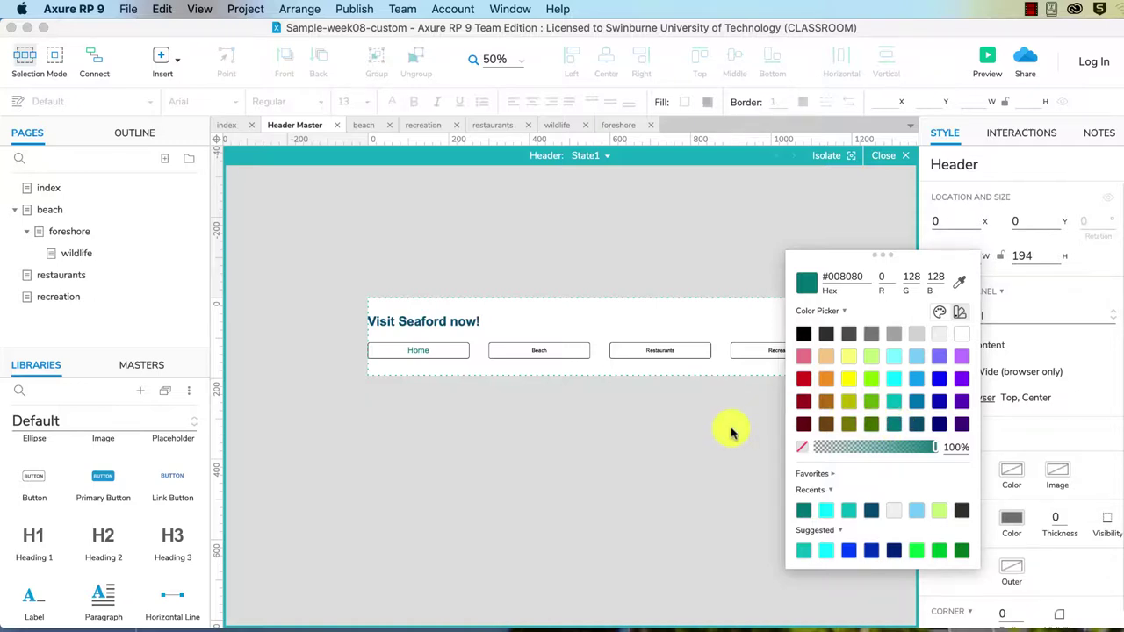
click(748, 450)
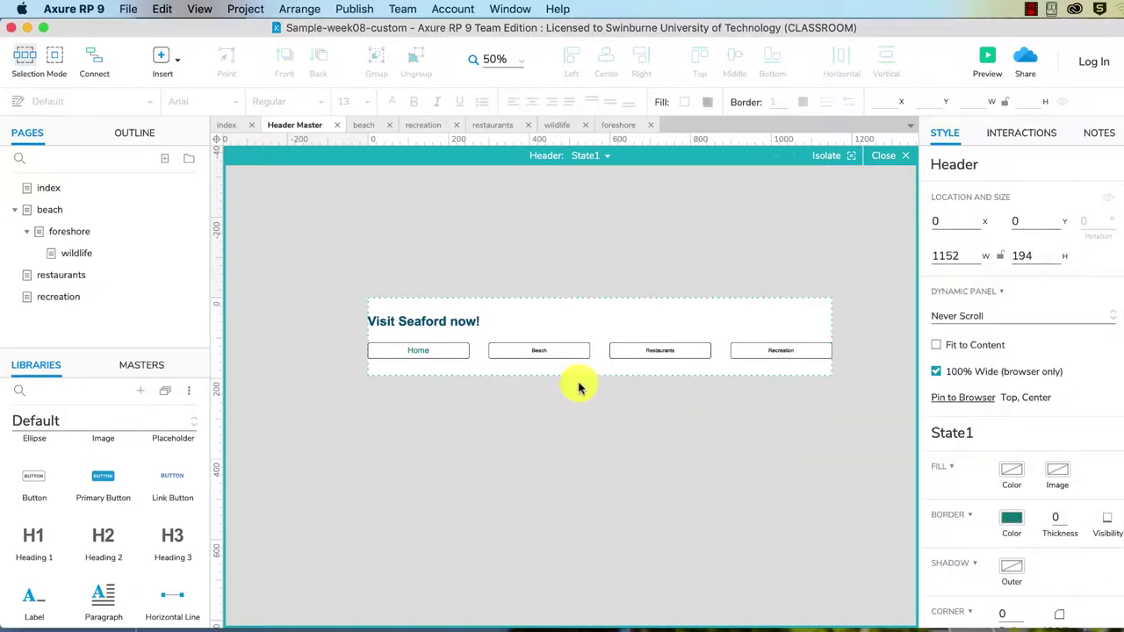
click(462, 353)
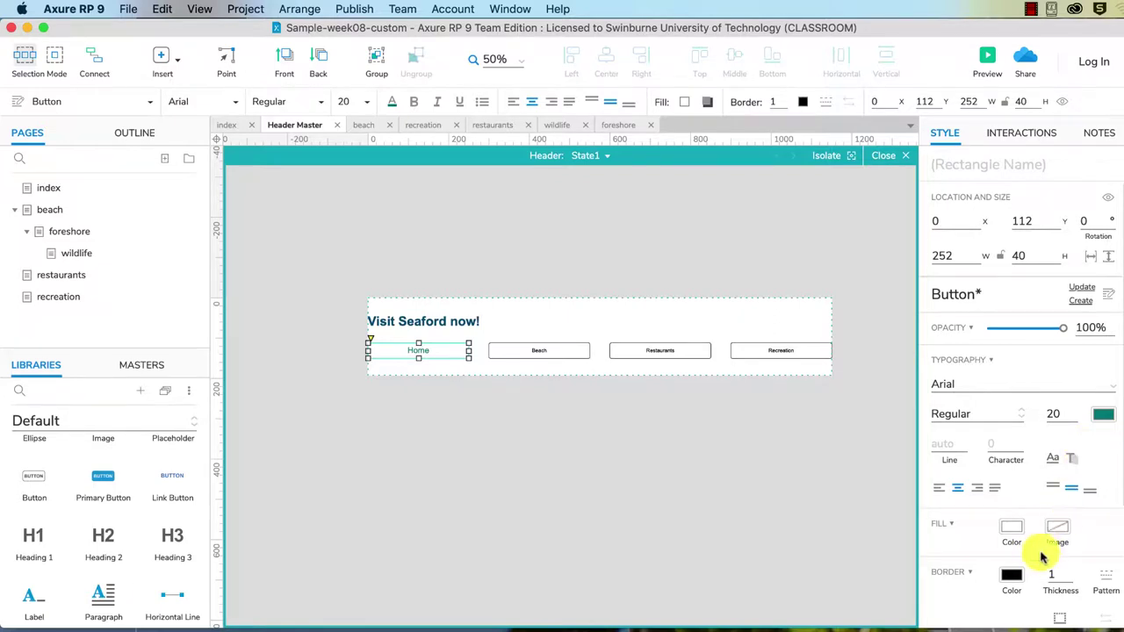
click(1012, 575)
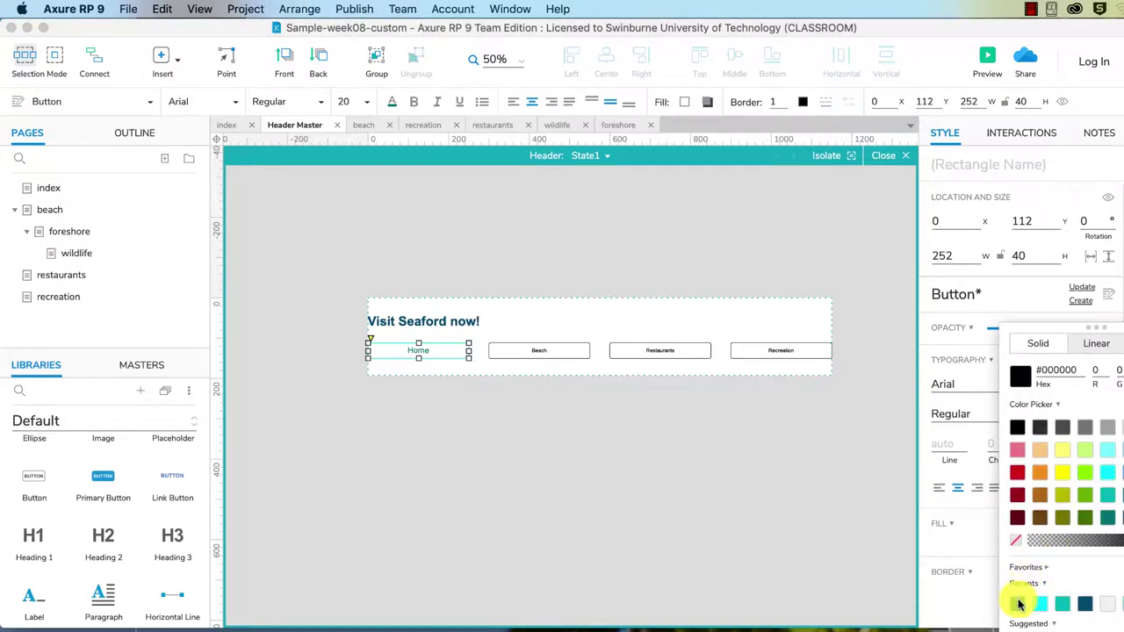
click(1018, 602)
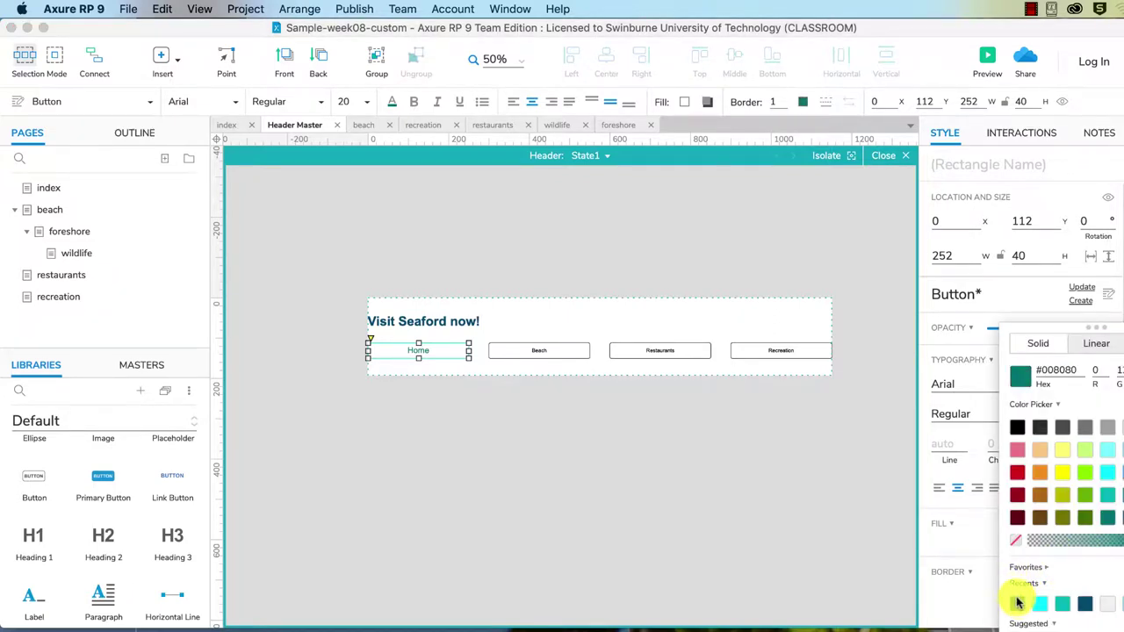
click(927, 551)
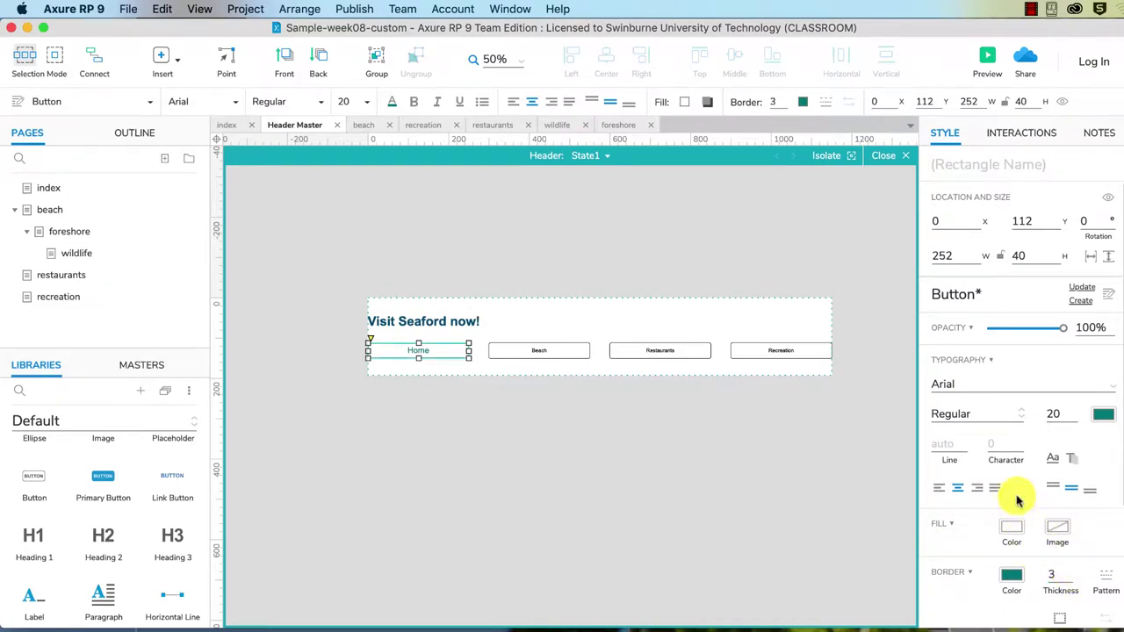
Round the corners to radius 15 and update the shared Button style to match
scroll(1016, 496, down, 4)
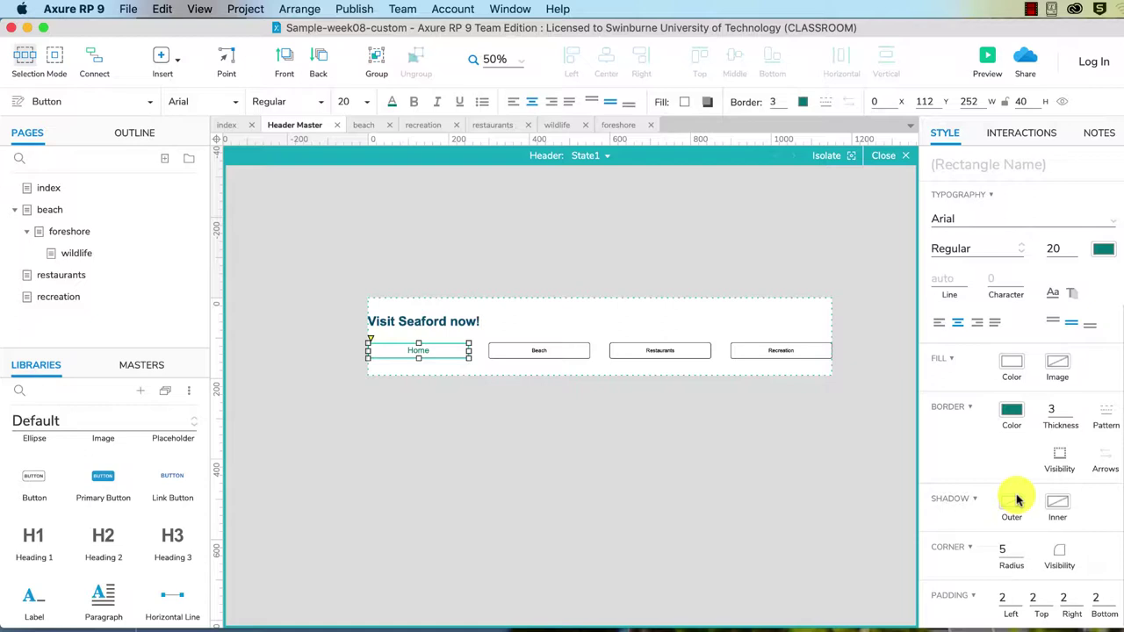
click(1009, 550)
text(15)
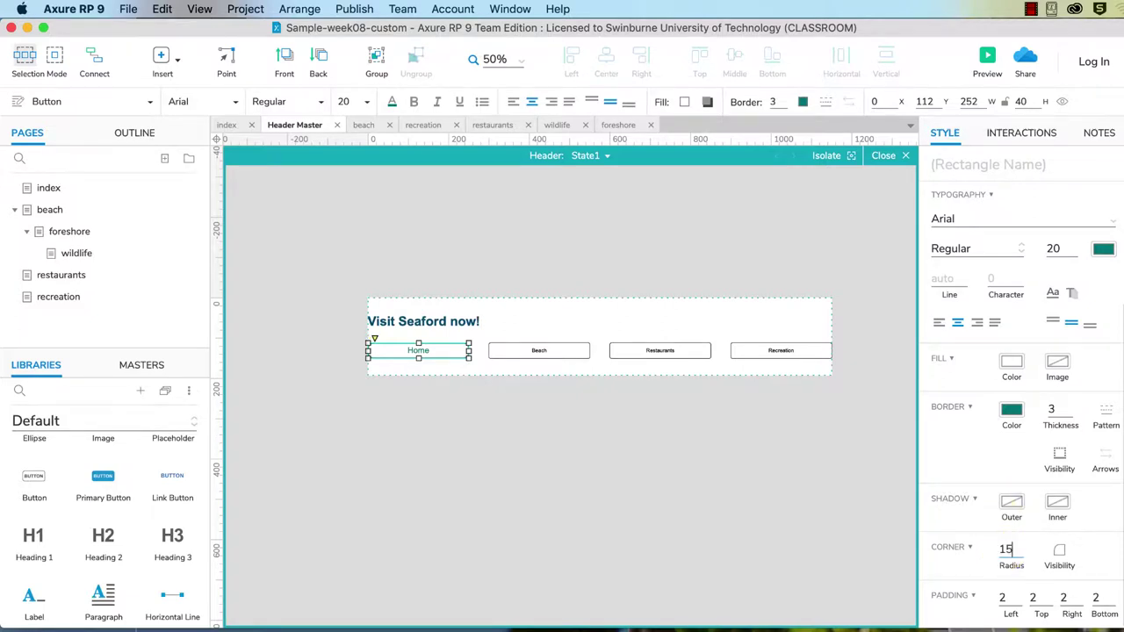
click(594, 427)
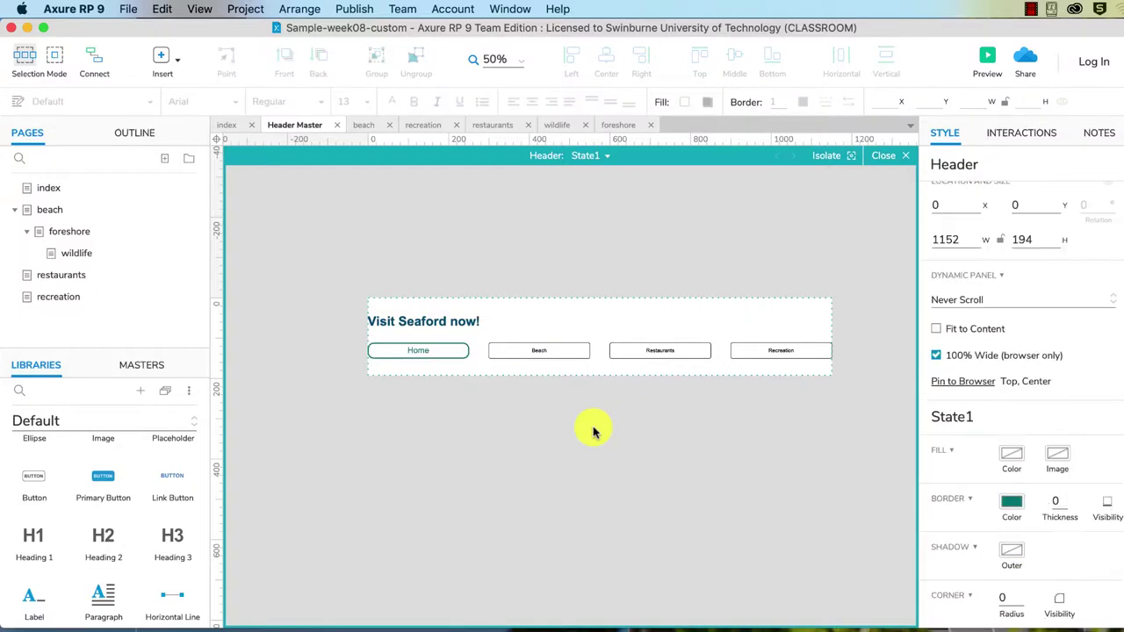
click(457, 354)
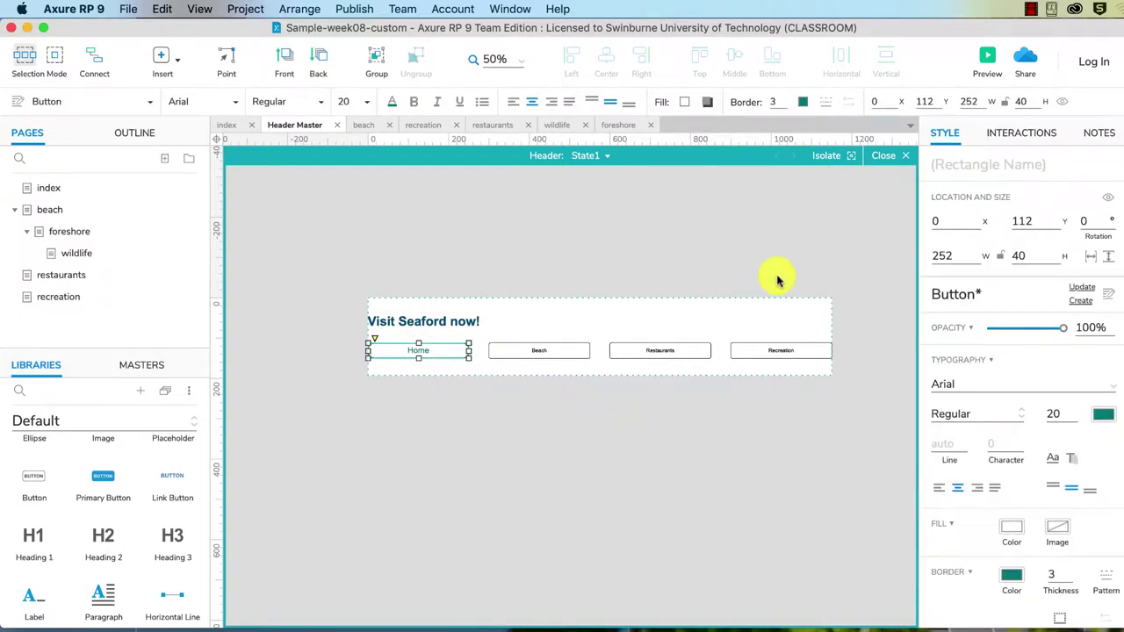
click(1082, 287)
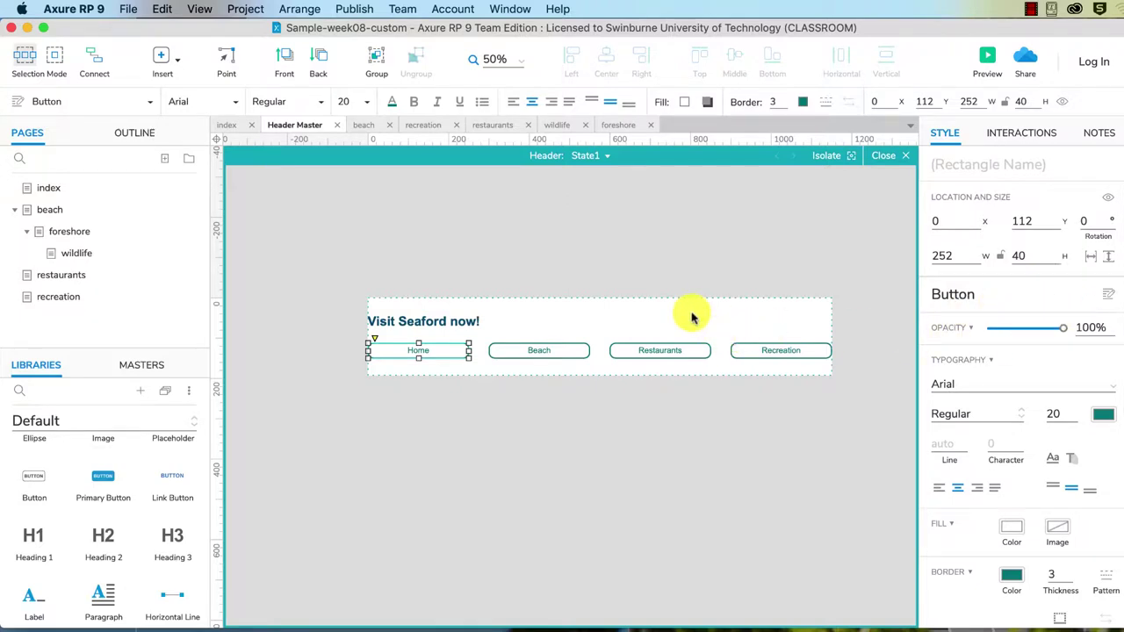
click(568, 330)
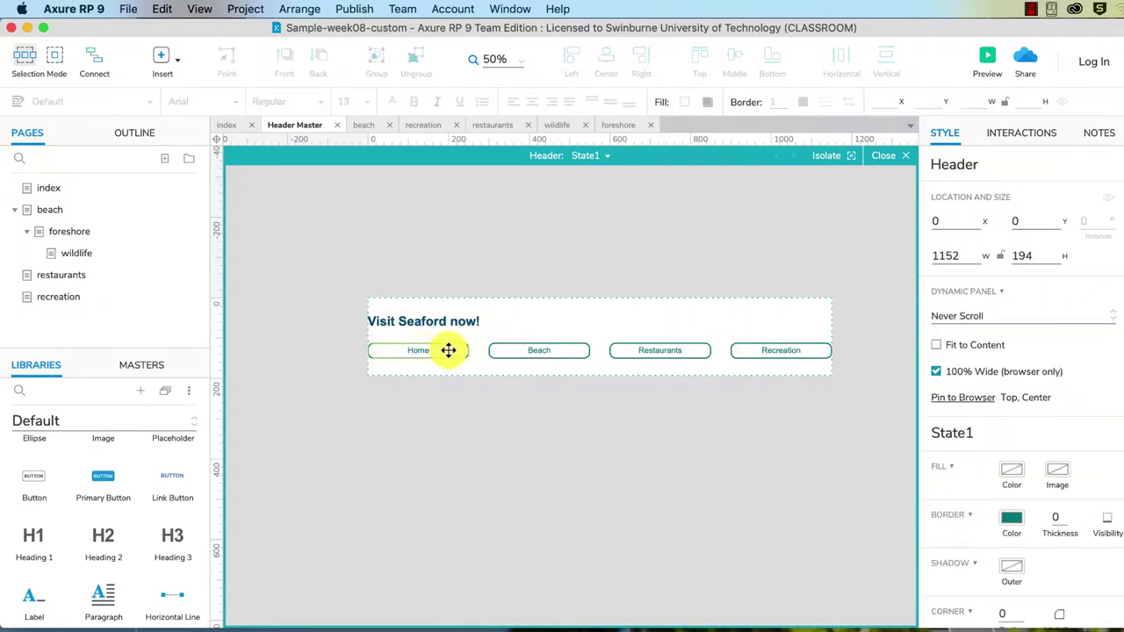
Add an OnClick Open Link to the index page on the Home button
click(459, 350)
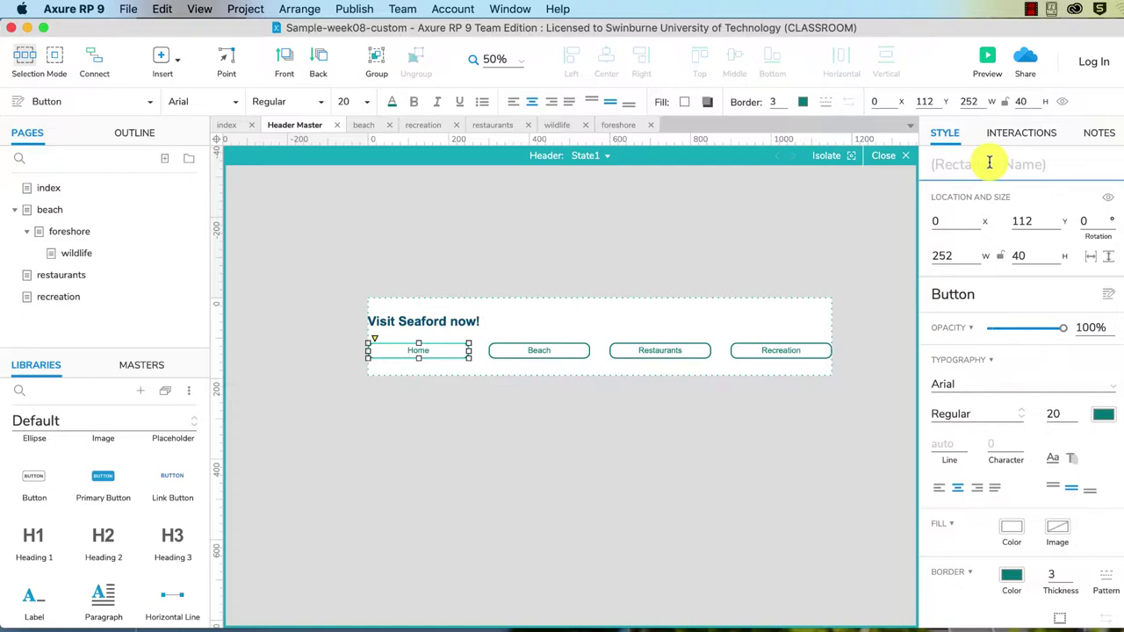
click(1032, 132)
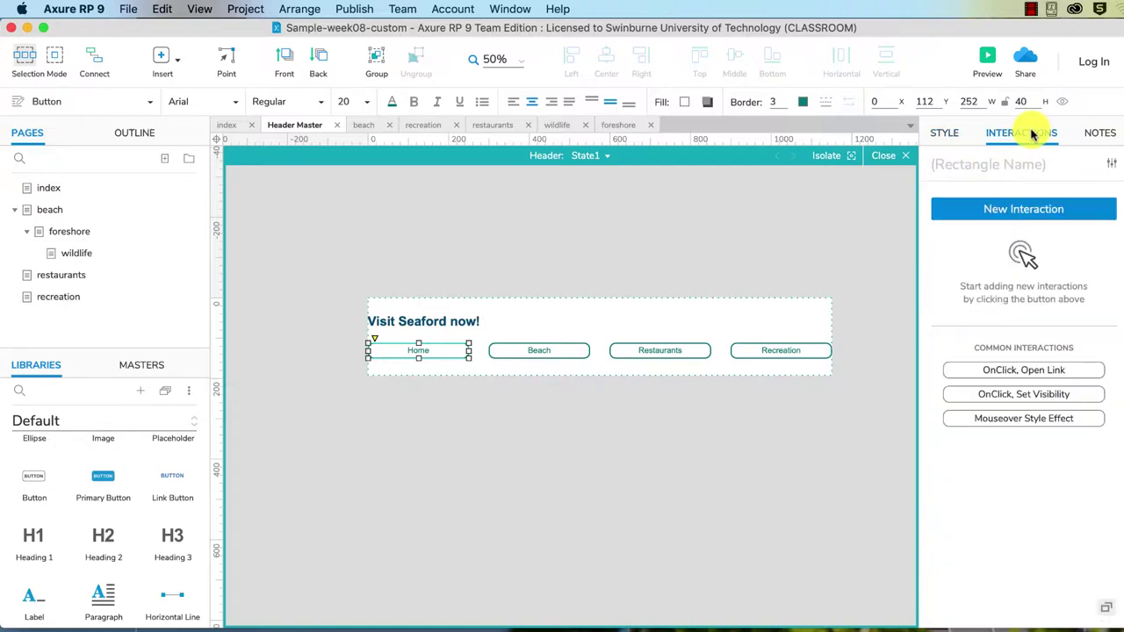
click(995, 214)
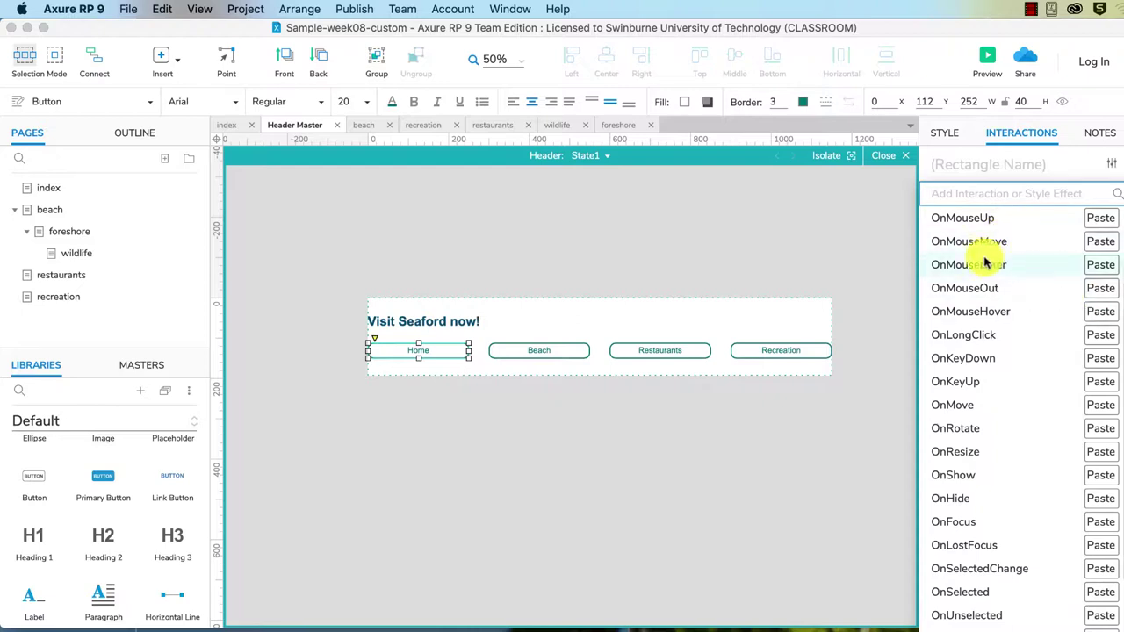
scroll(1010, 275, up, 3)
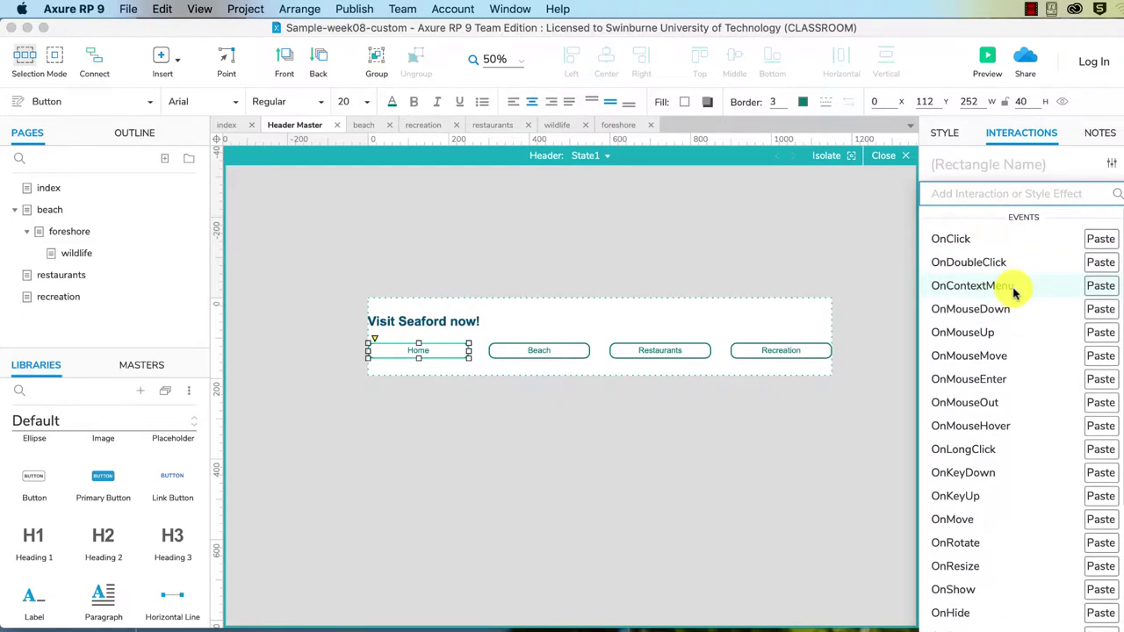
click(956, 235)
click(957, 262)
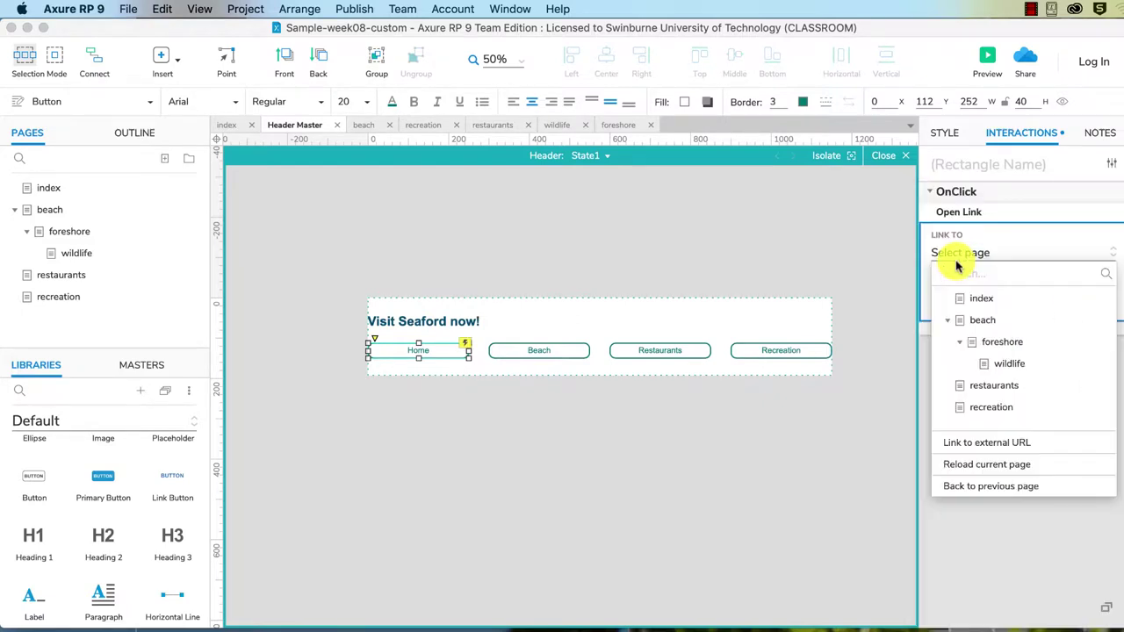
click(971, 299)
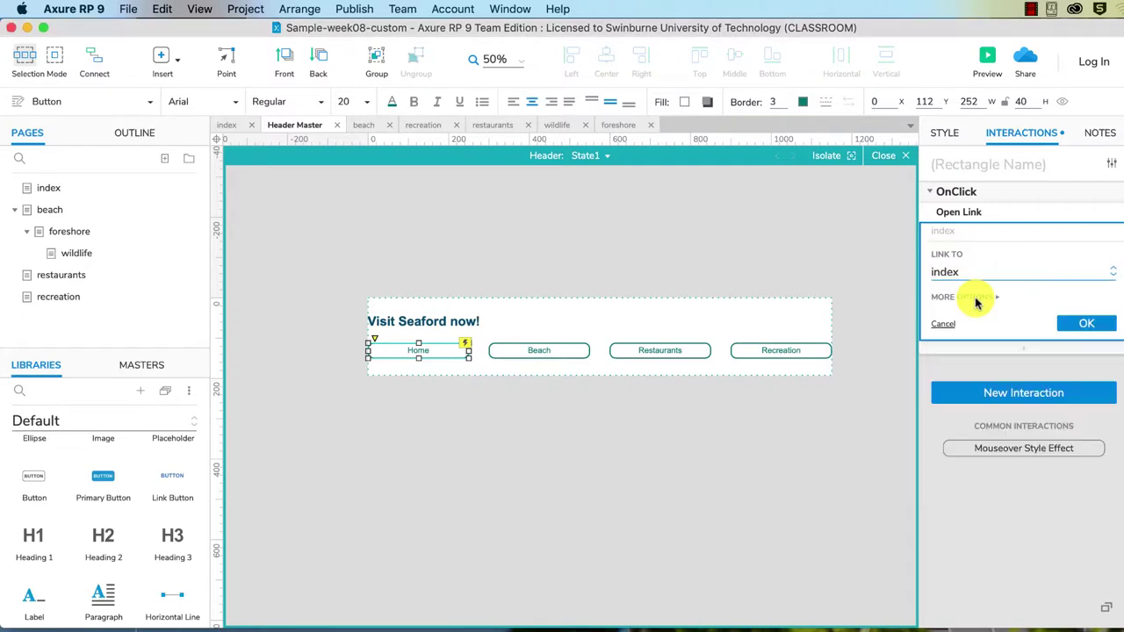
Link the Beach button to the beach page on click
click(543, 349)
click(999, 211)
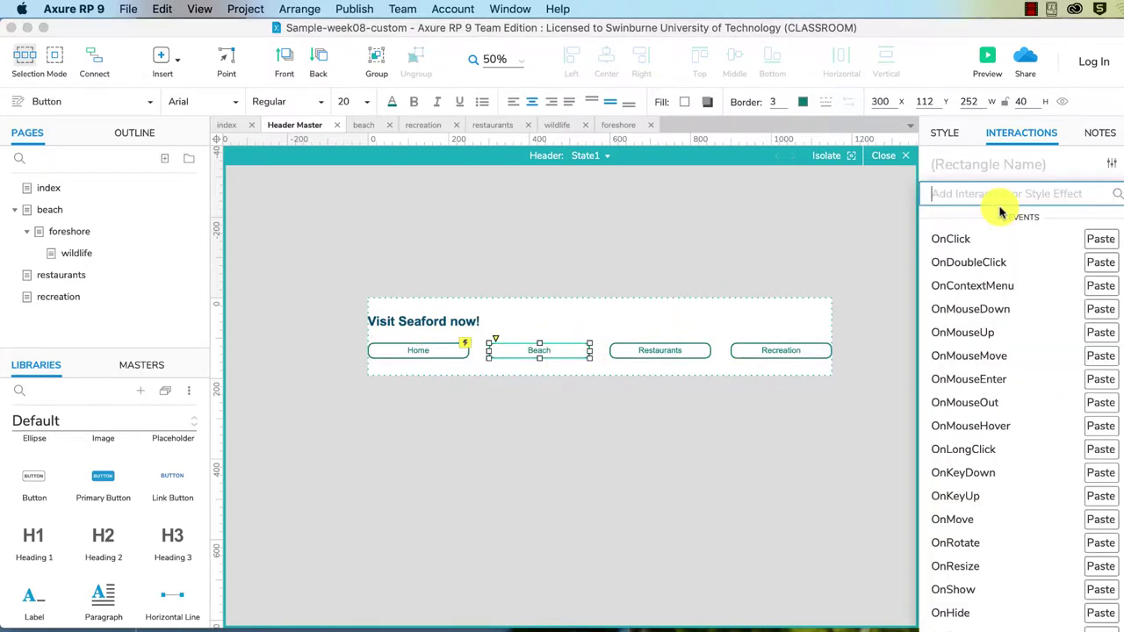
click(985, 238)
click(975, 259)
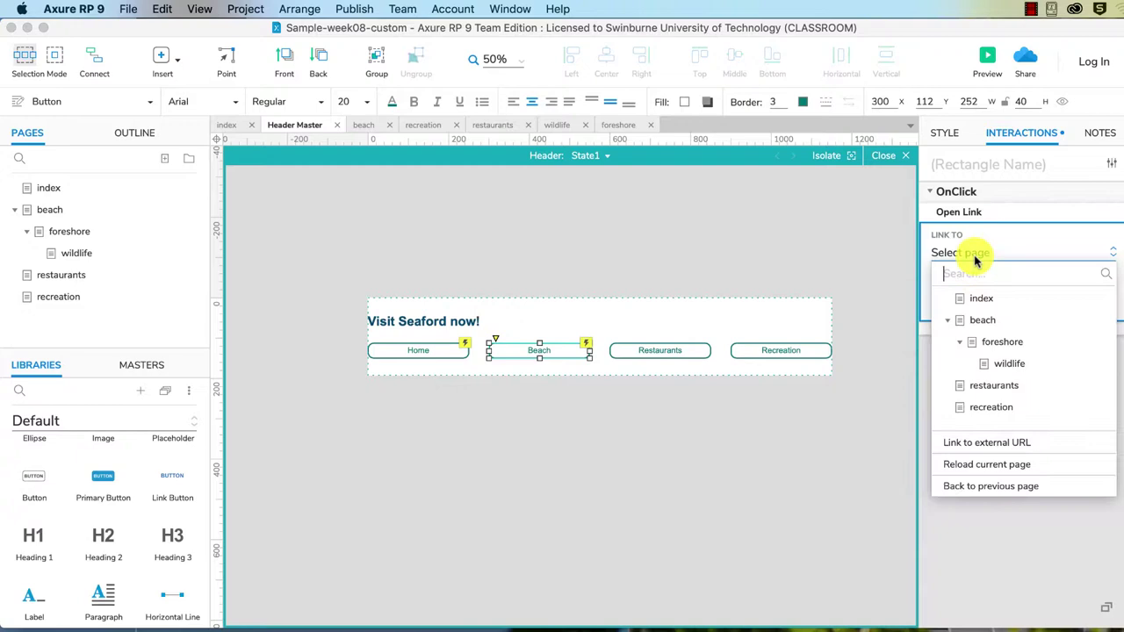
click(982, 320)
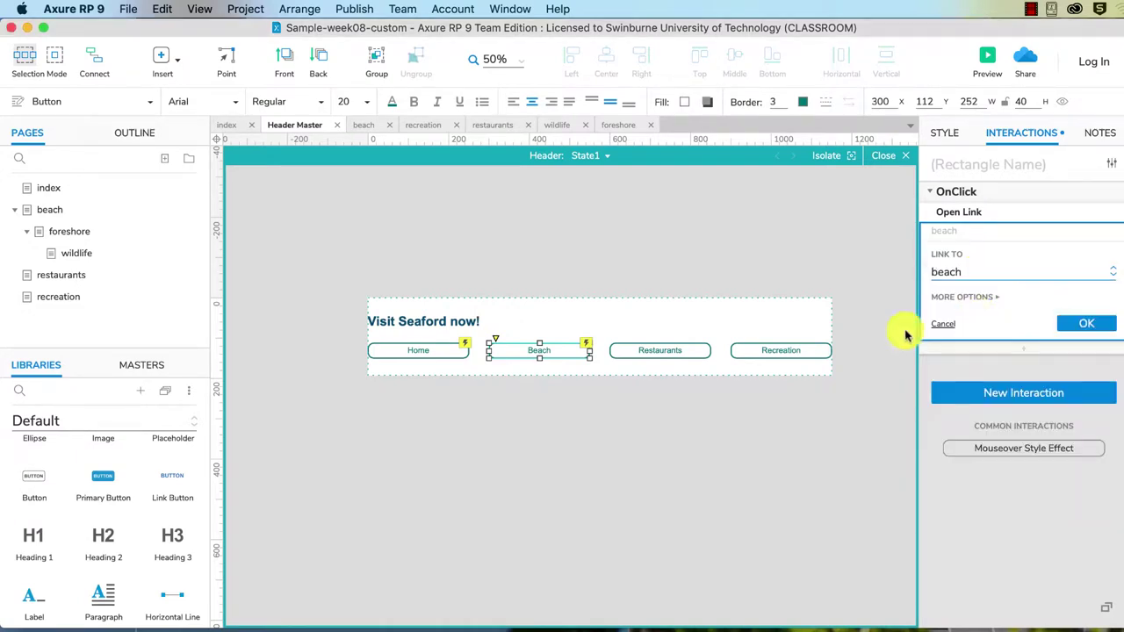
Link the Restaurants and Recreation buttons to the restaurants and recreation pages
click(663, 350)
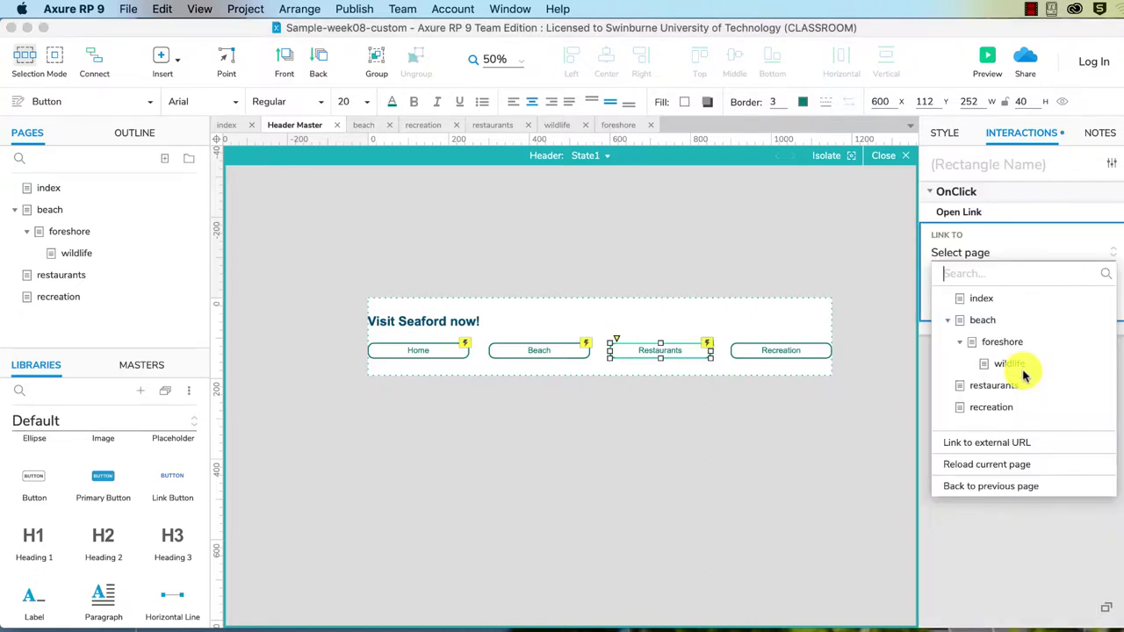
click(1001, 384)
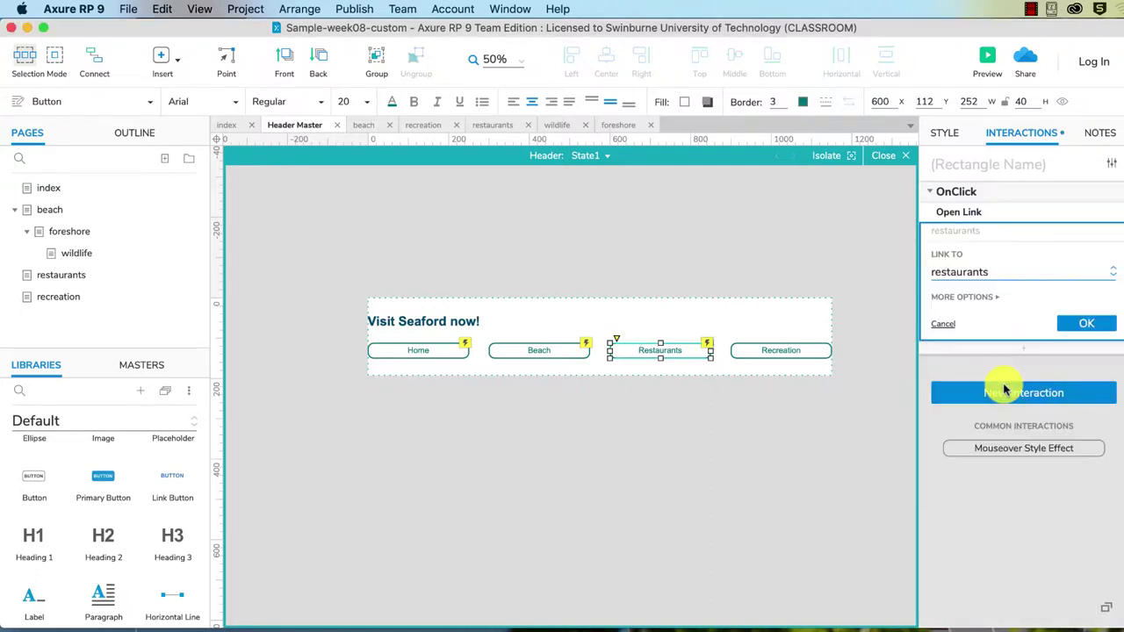
click(1076, 324)
click(770, 352)
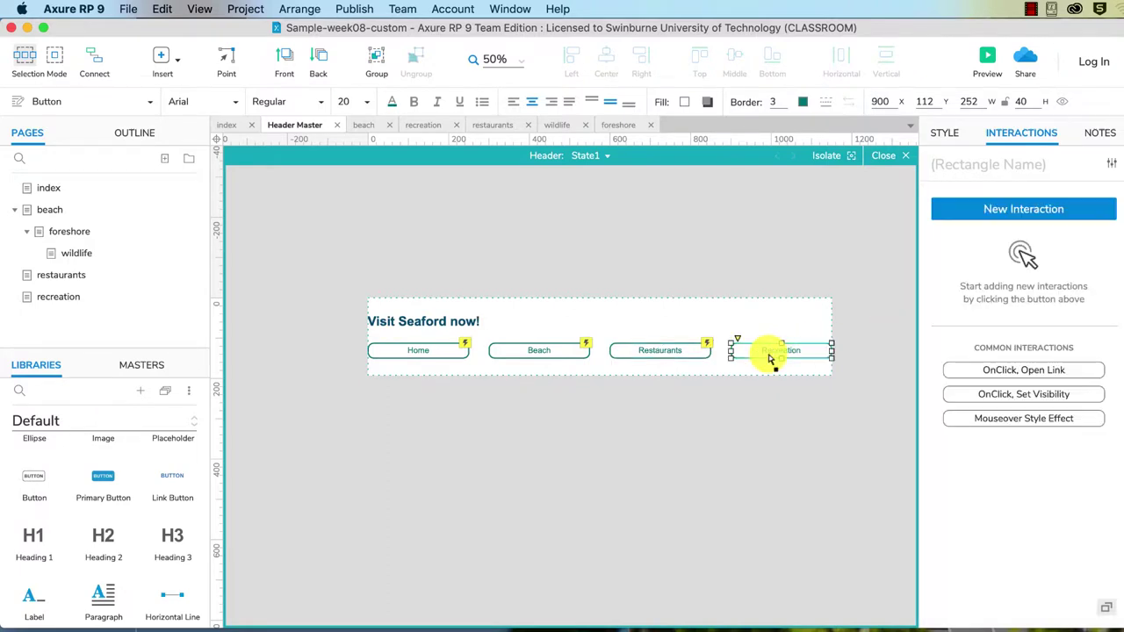
click(1019, 368)
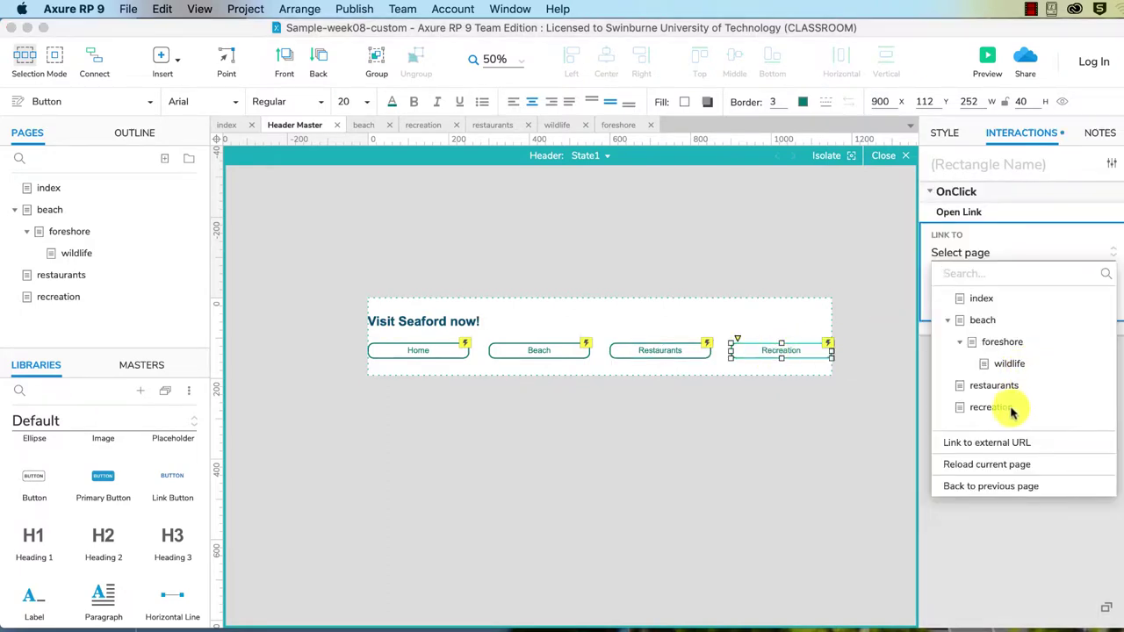
click(1001, 406)
click(1066, 324)
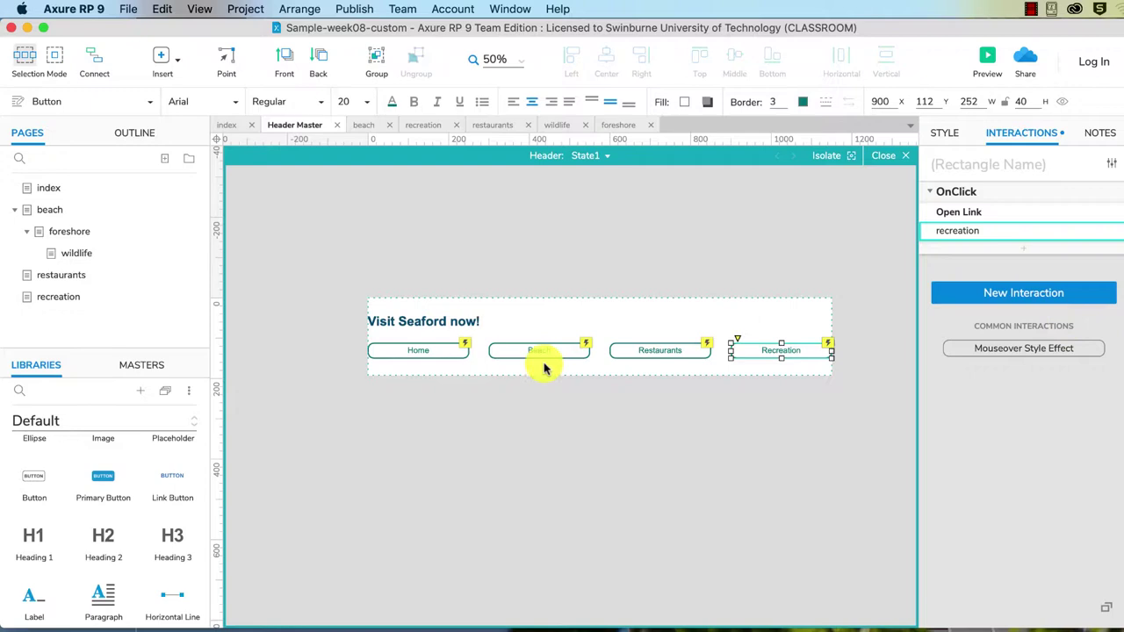
click(449, 352)
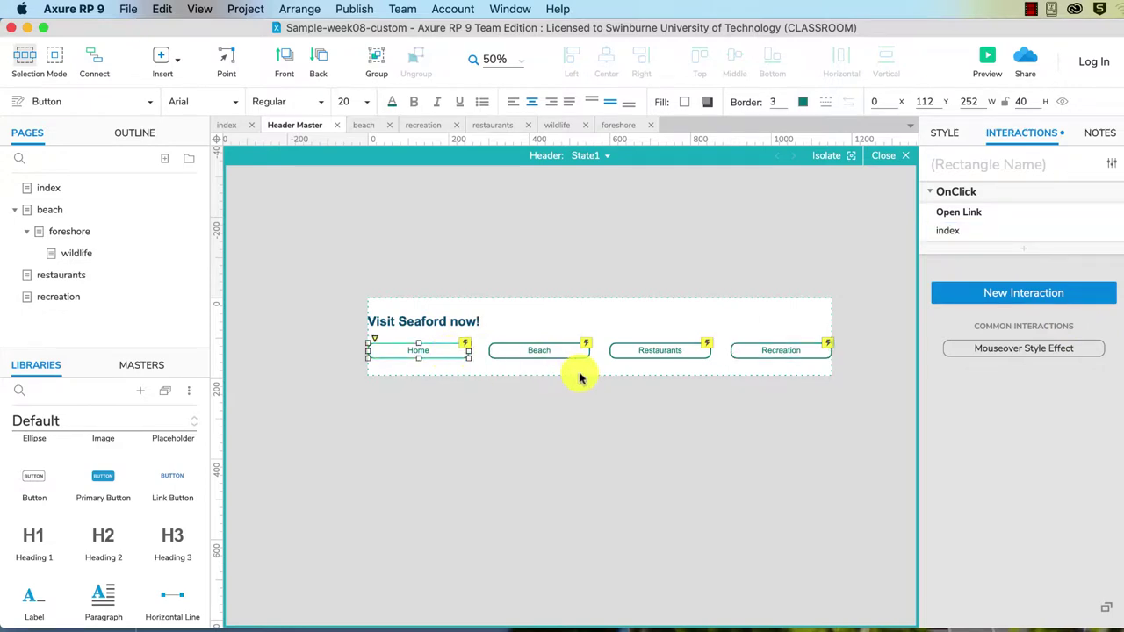
Give Home a mouseover effect using the Button style with a teal #008080 fill
click(1032, 349)
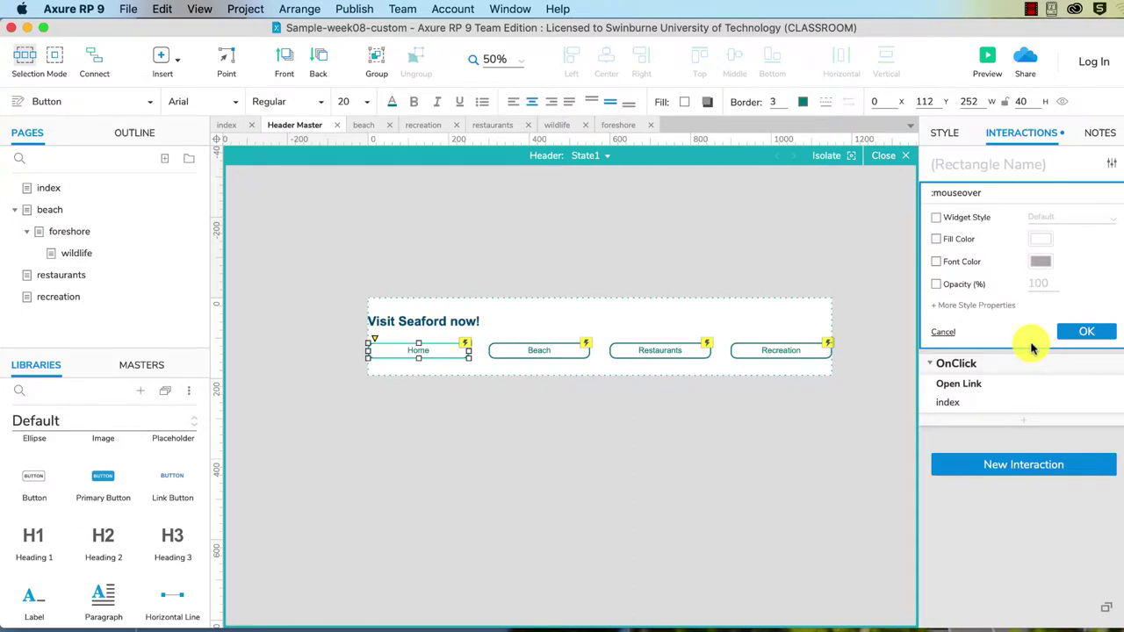
click(935, 218)
click(1111, 220)
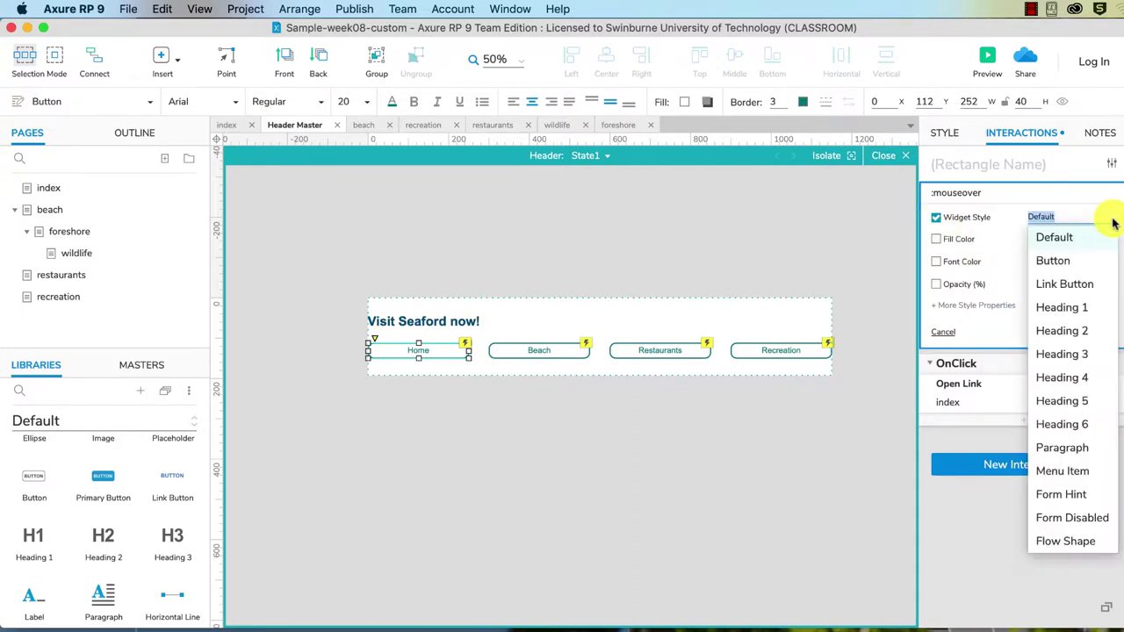
click(1089, 264)
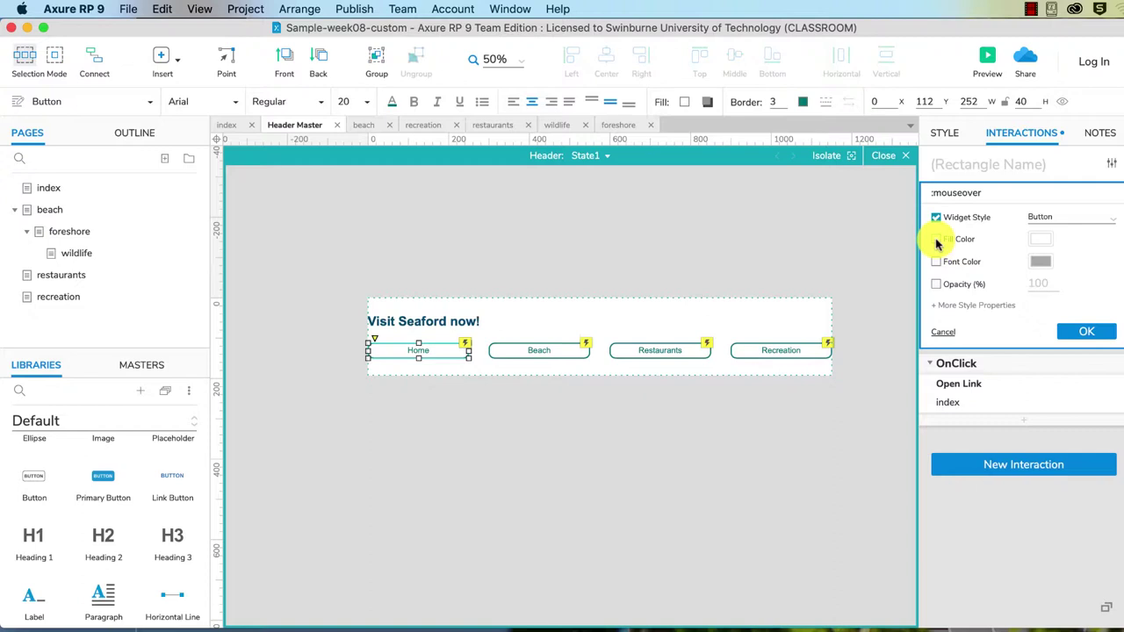
click(937, 239)
click(1039, 239)
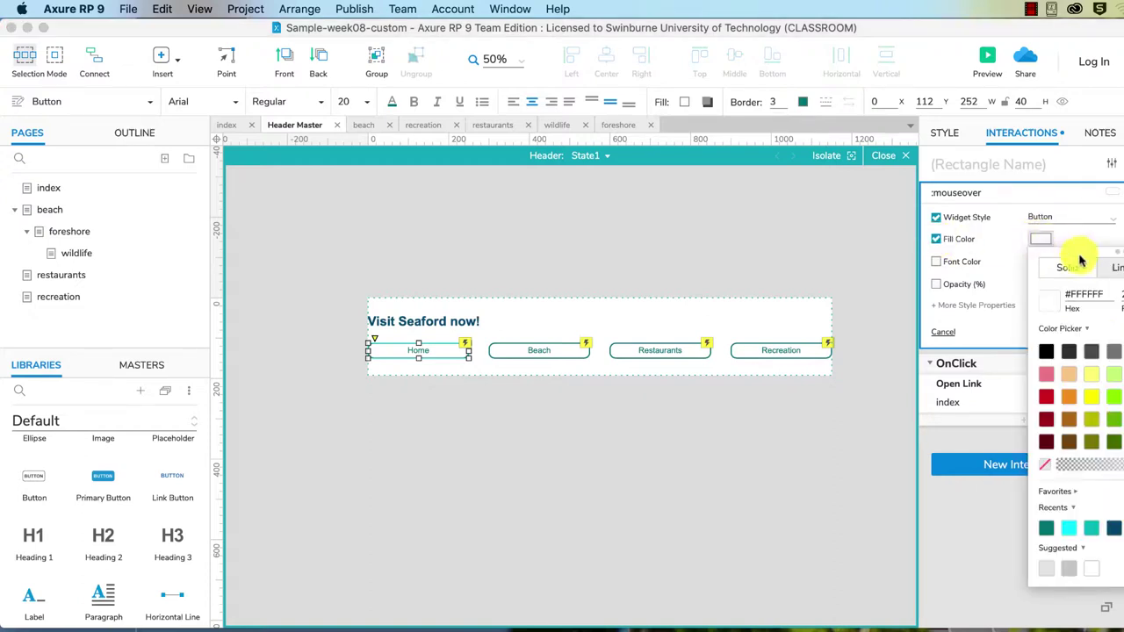
drag(1074, 251, 954, 195)
click(931, 465)
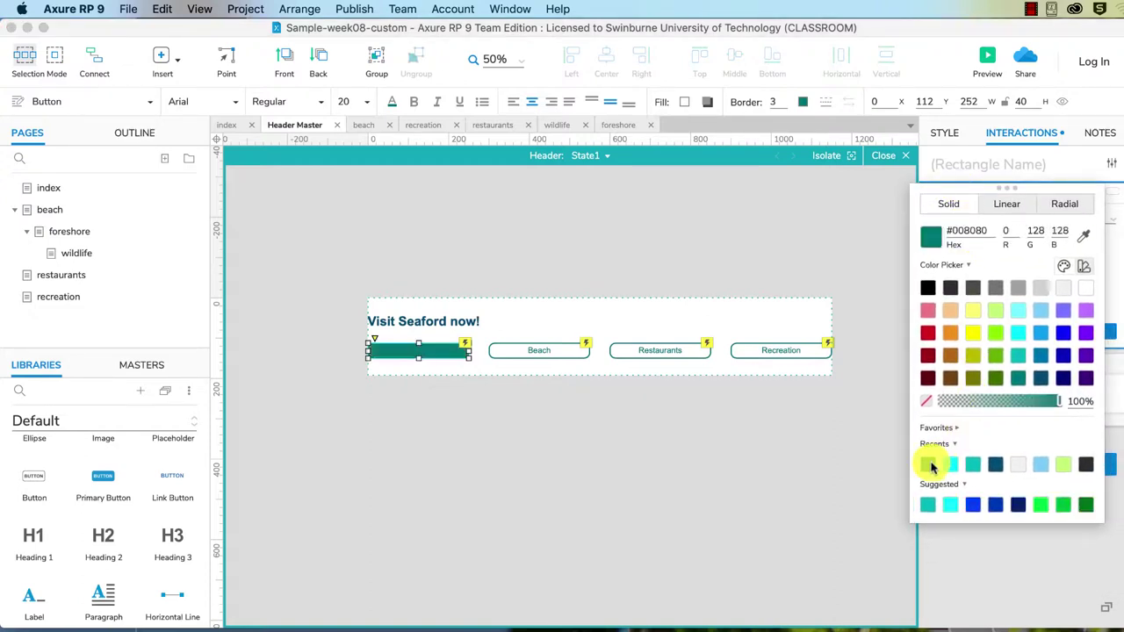
click(899, 279)
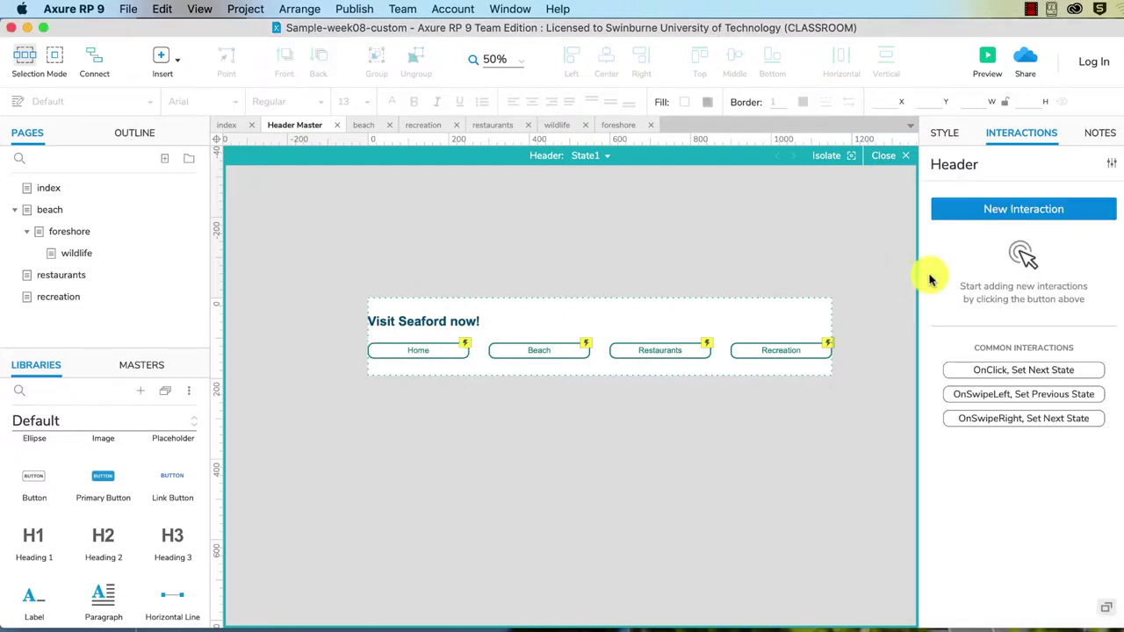
click(430, 348)
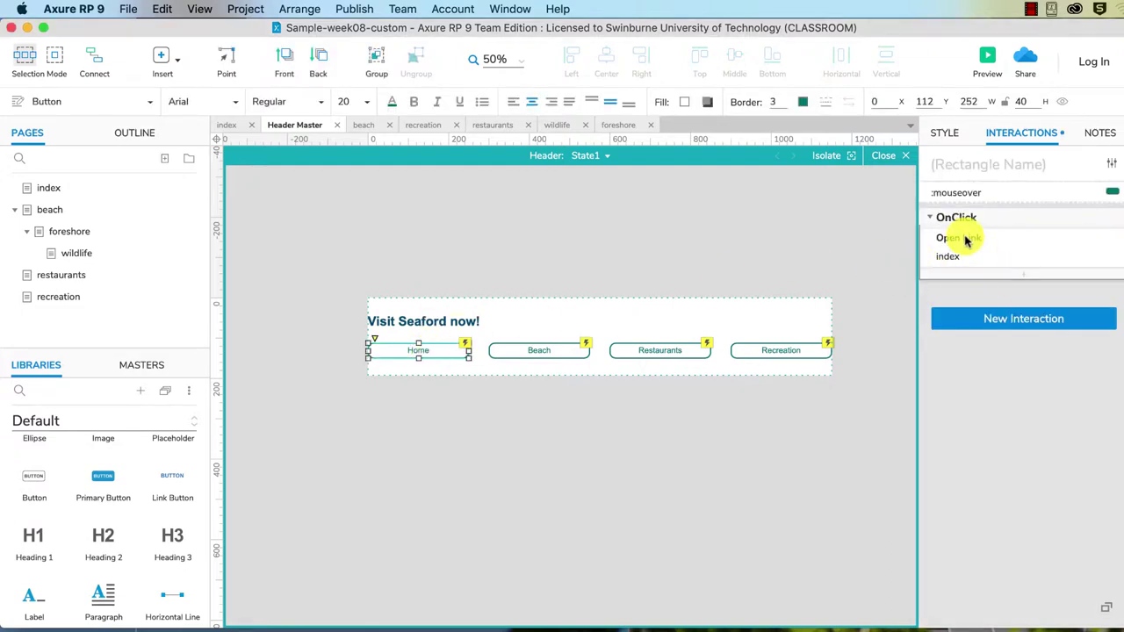
In Style Effects, make Home's hover label white at font size 20
click(996, 195)
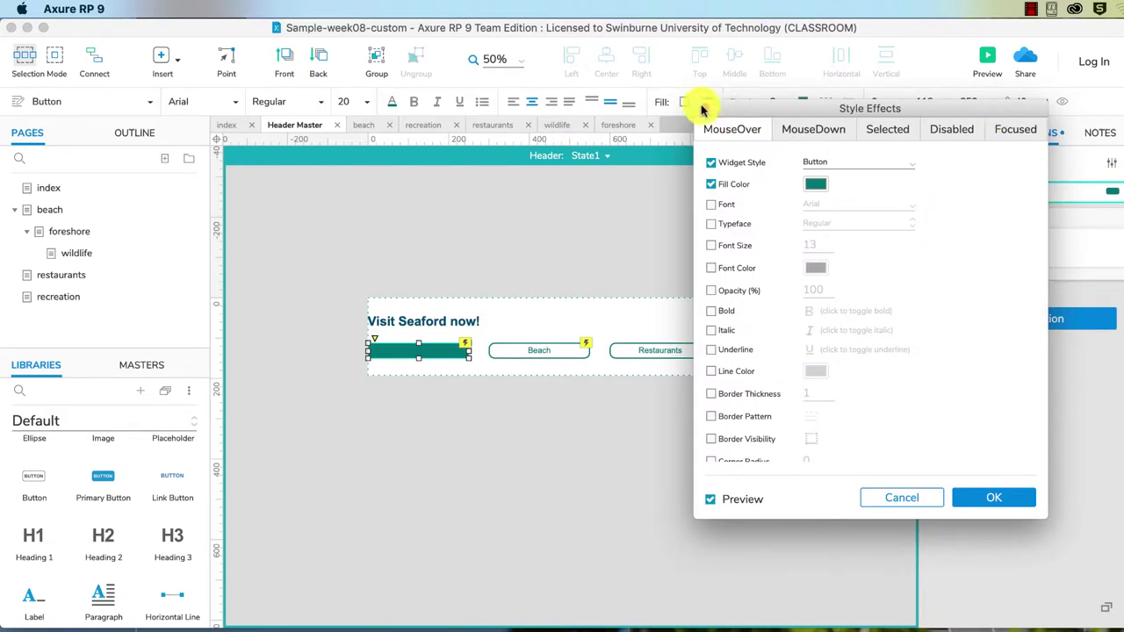
key(Return)
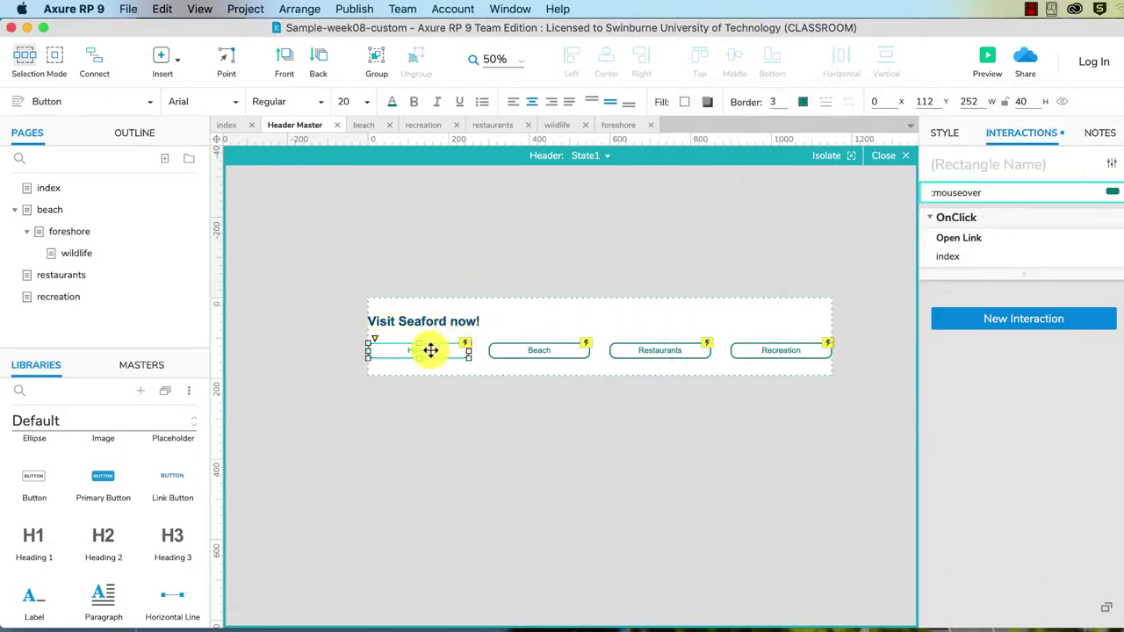
click(973, 200)
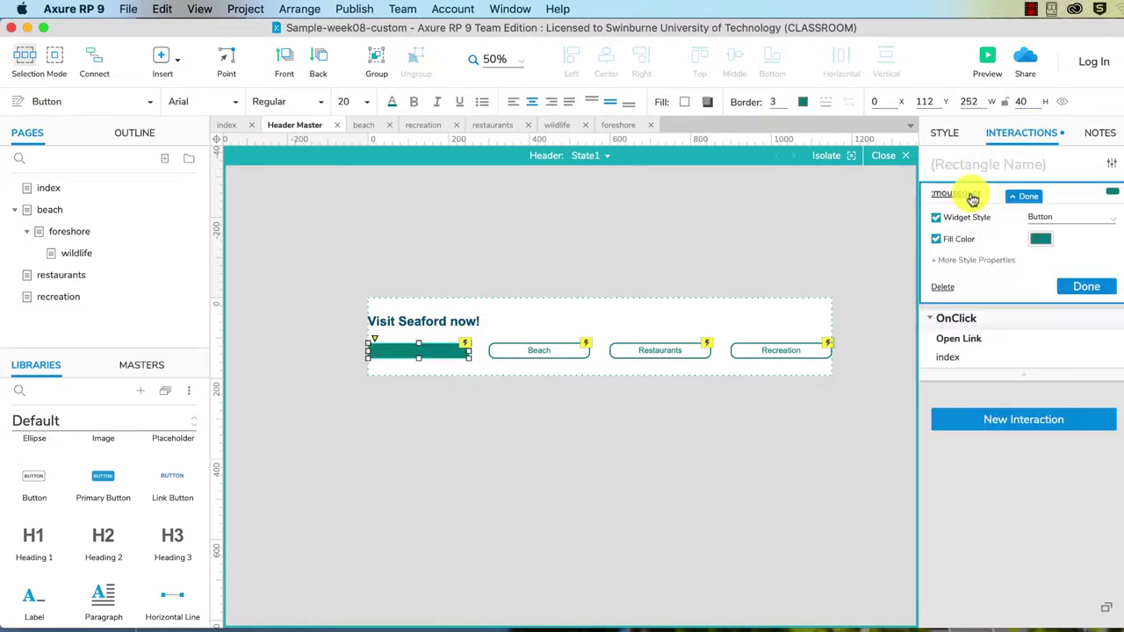
click(973, 197)
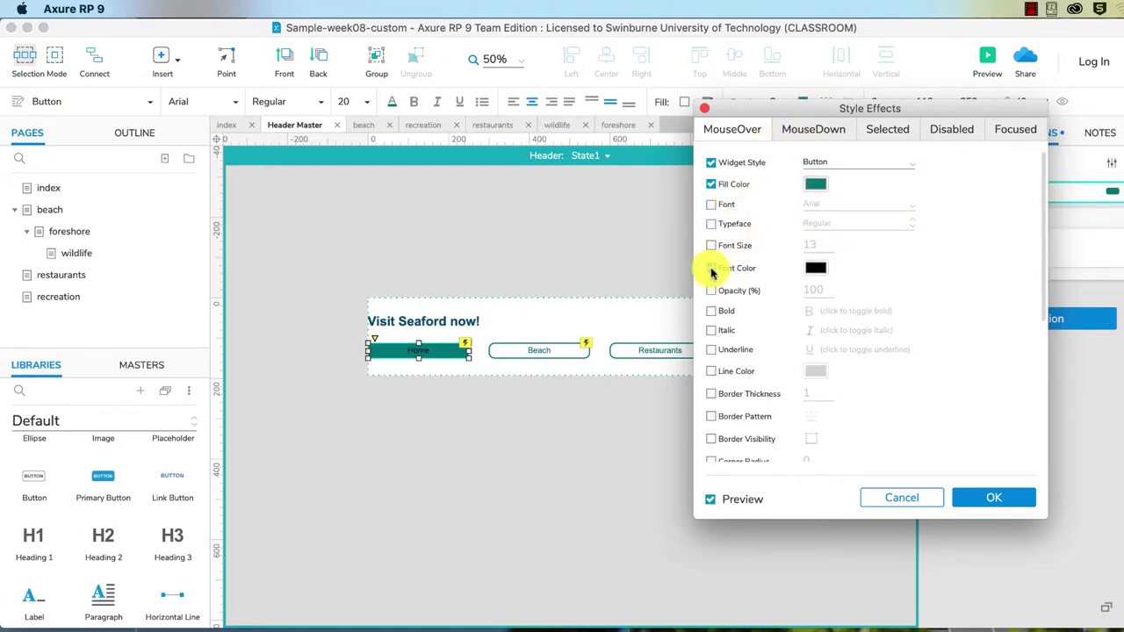
click(712, 269)
click(816, 268)
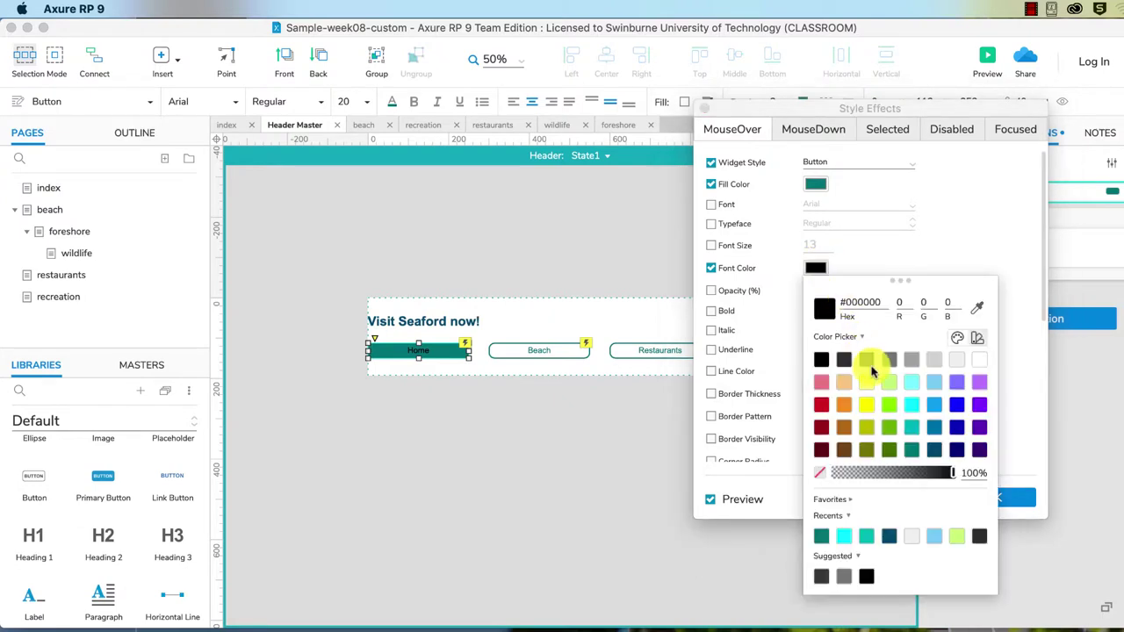
click(980, 360)
click(705, 243)
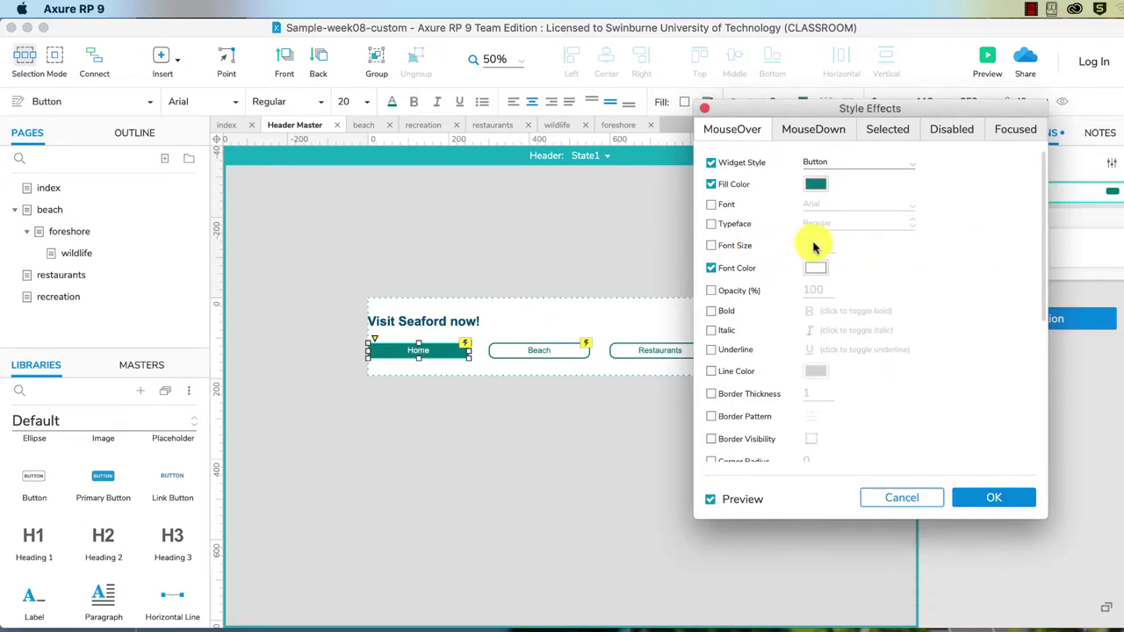
click(712, 246)
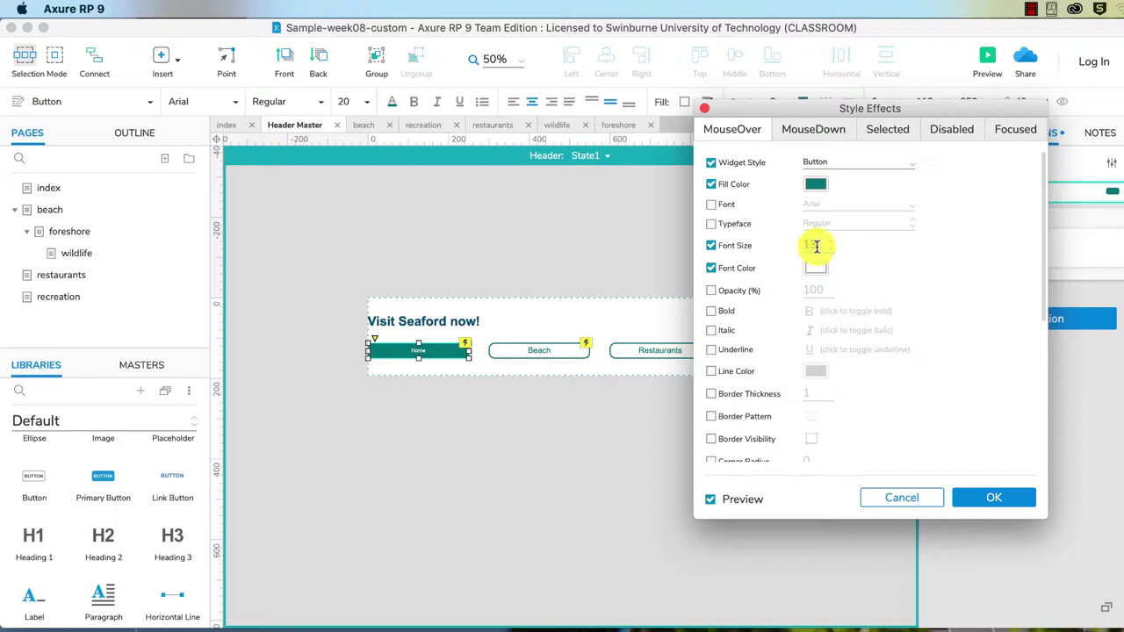
double_click(816, 246)
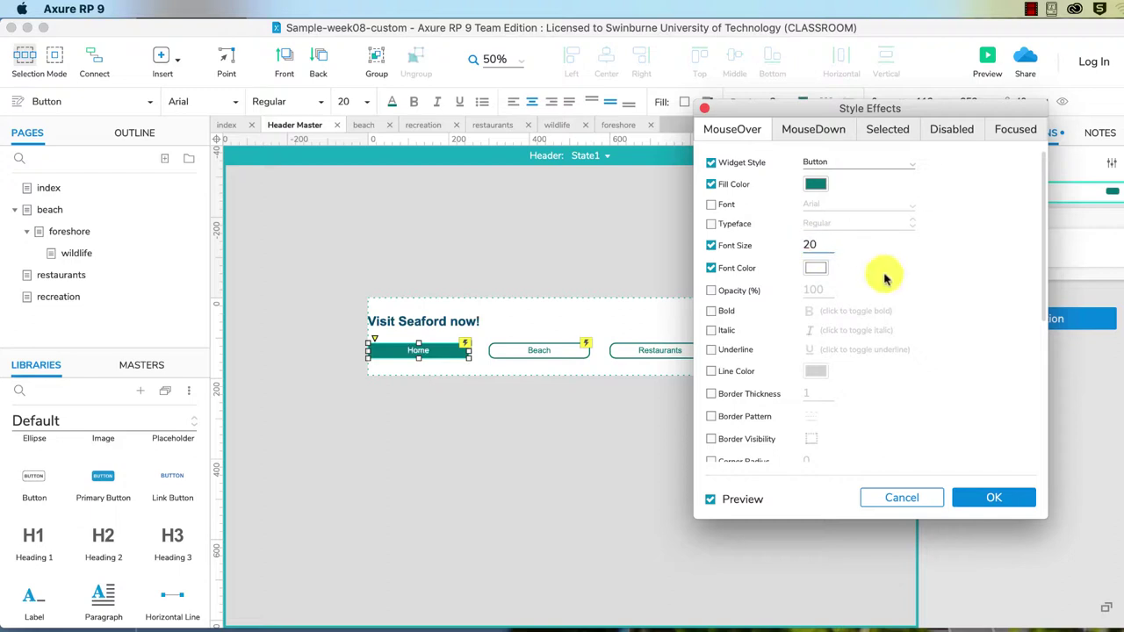
click(991, 499)
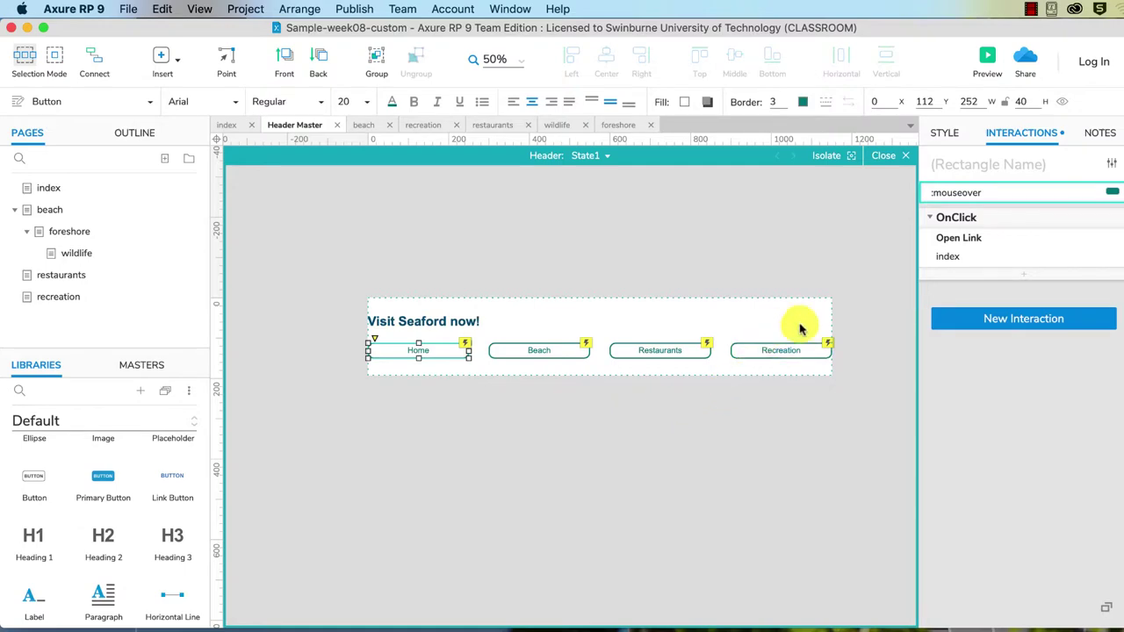
click(986, 56)
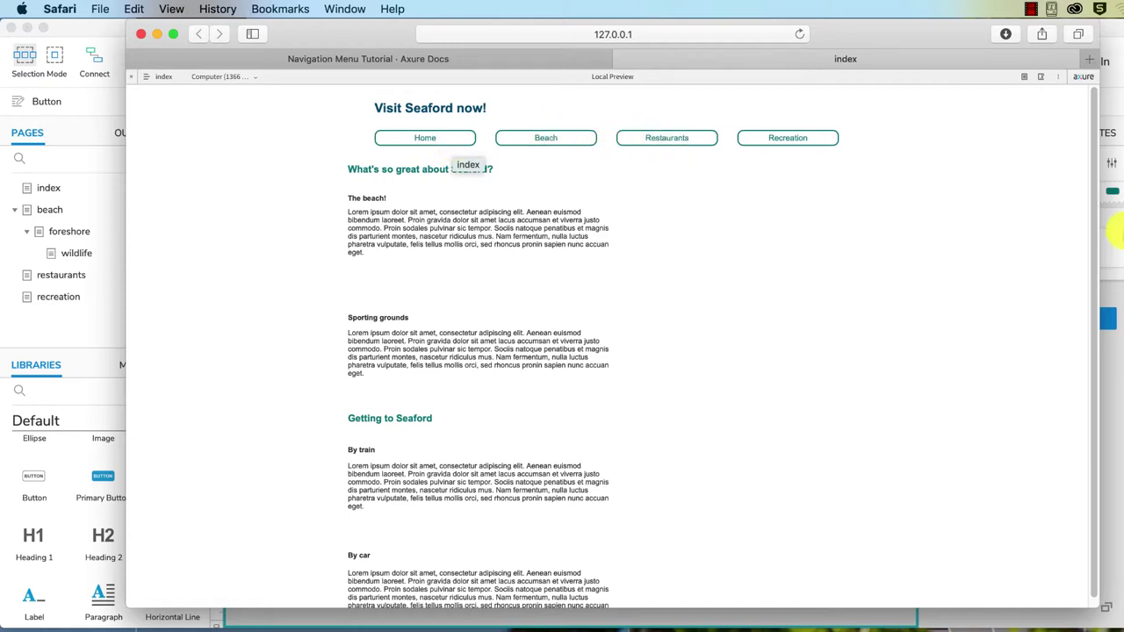
click(1114, 379)
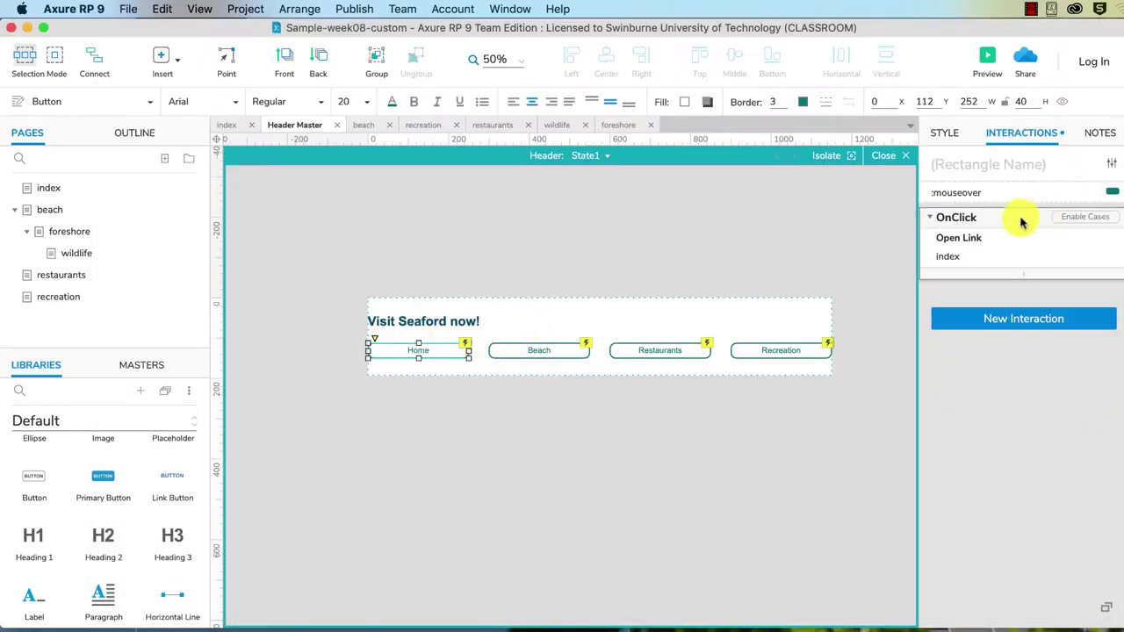
click(976, 193)
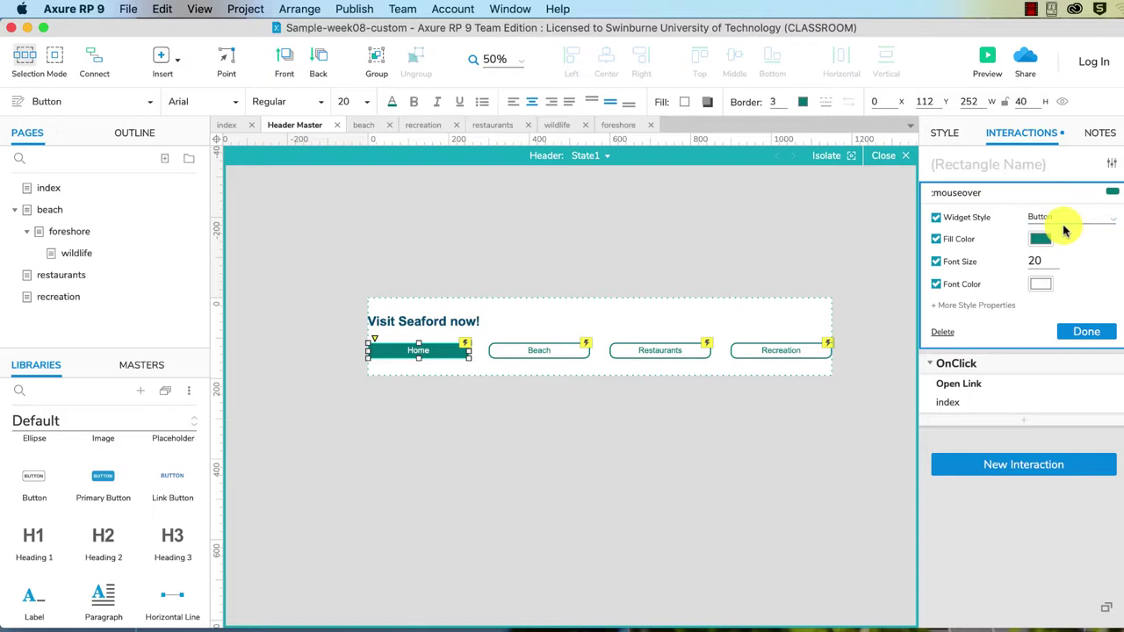
click(1089, 332)
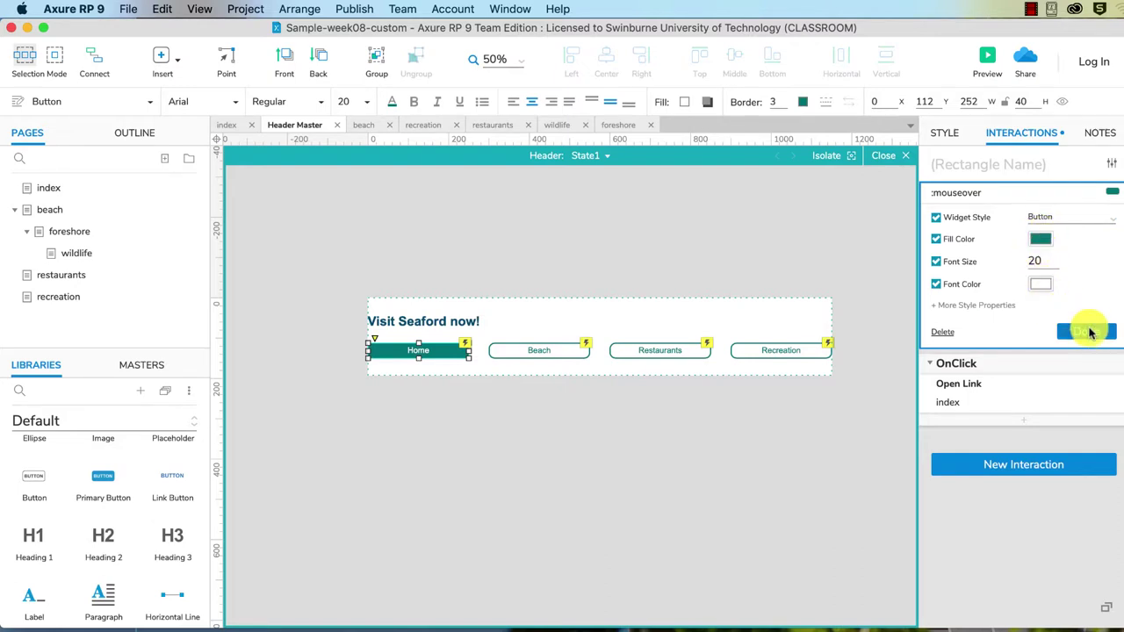
click(989, 60)
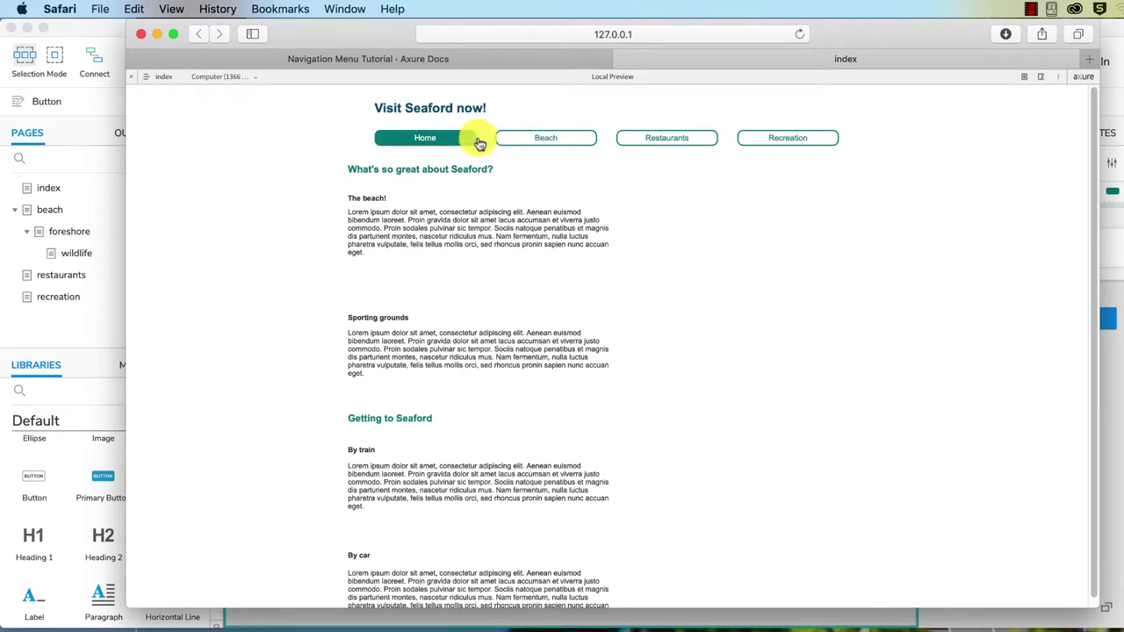
click(1105, 451)
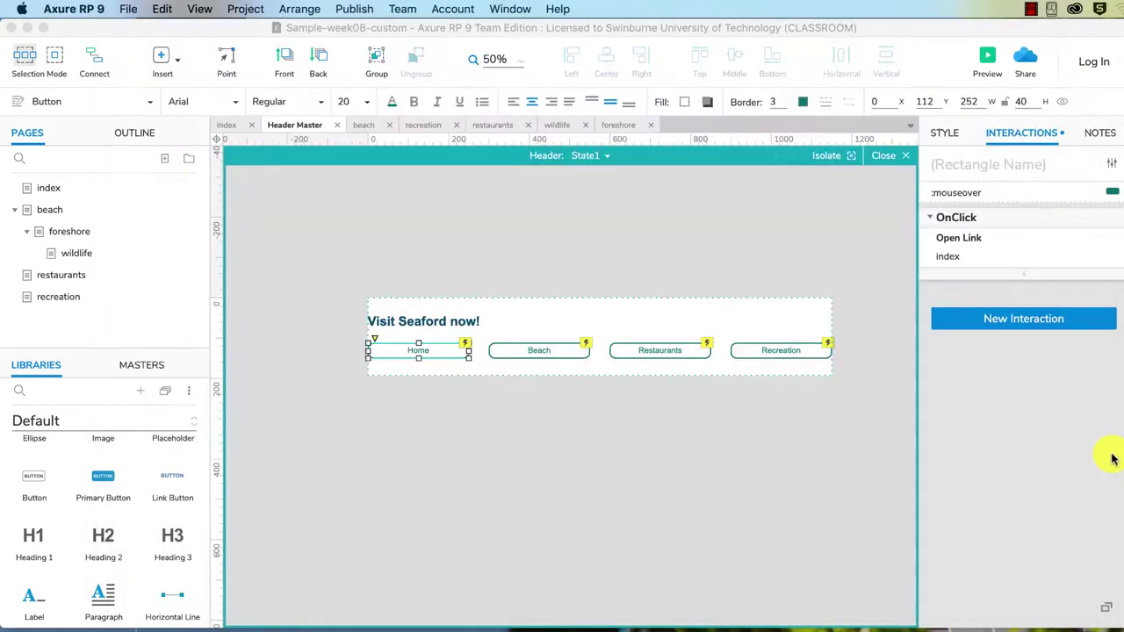
click(956, 136)
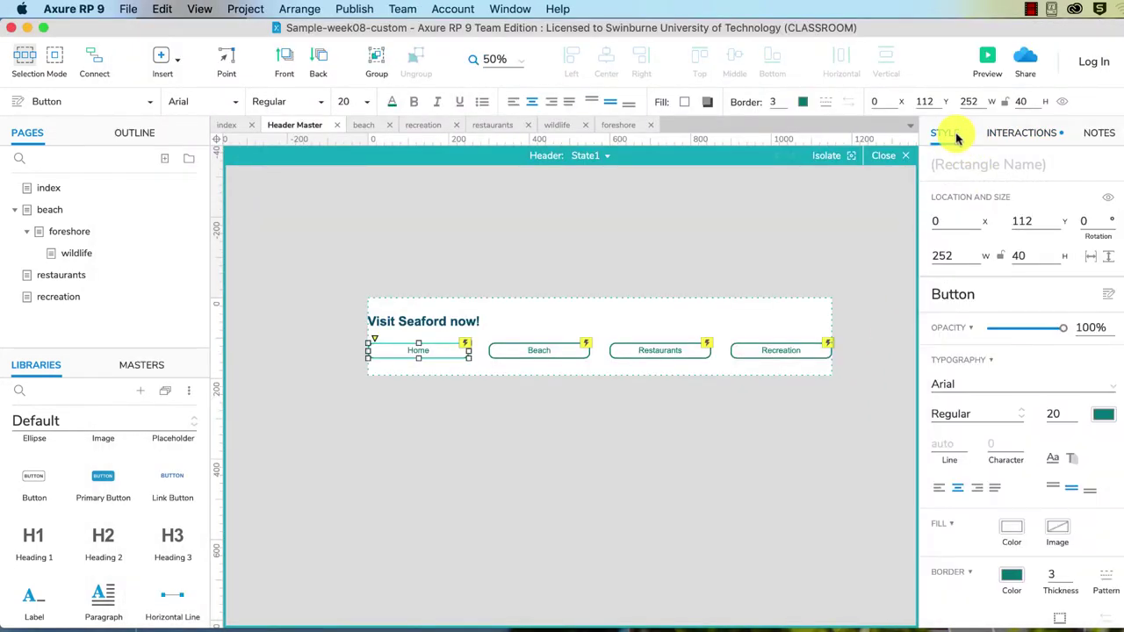
click(1021, 133)
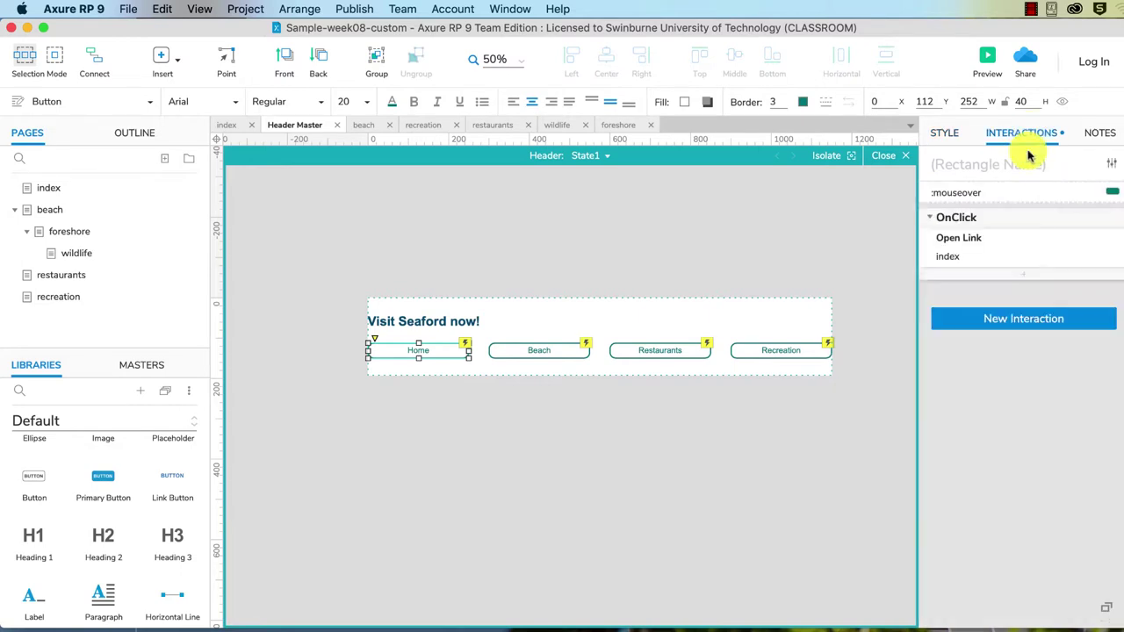
Add a Button-style mouseover effect to the Beach button and preview it in the browser
click(556, 349)
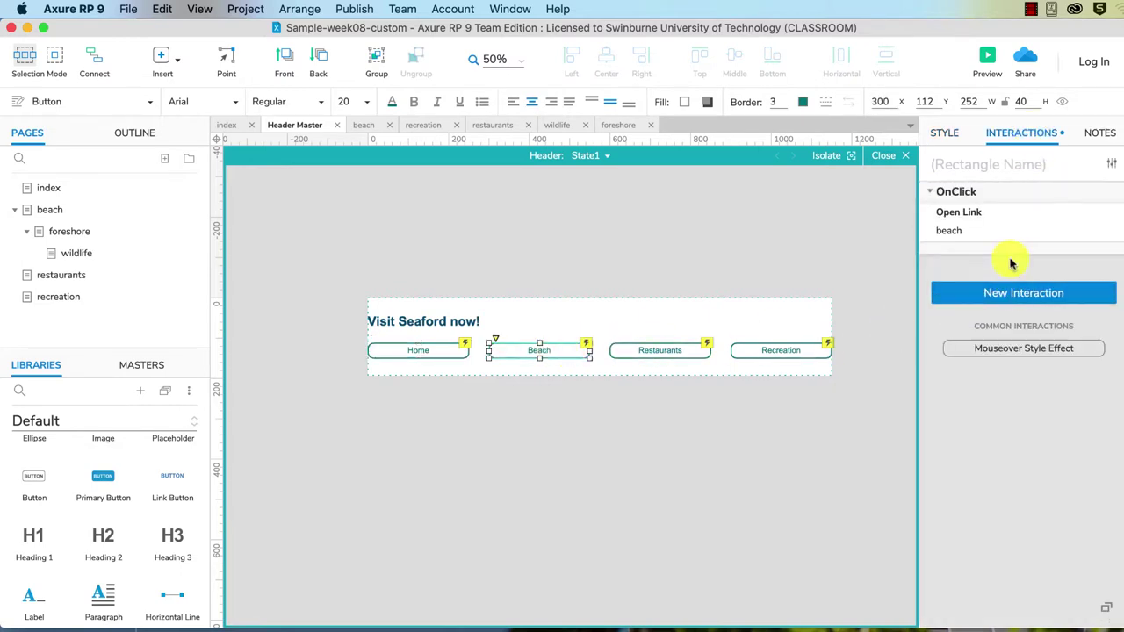
click(1037, 349)
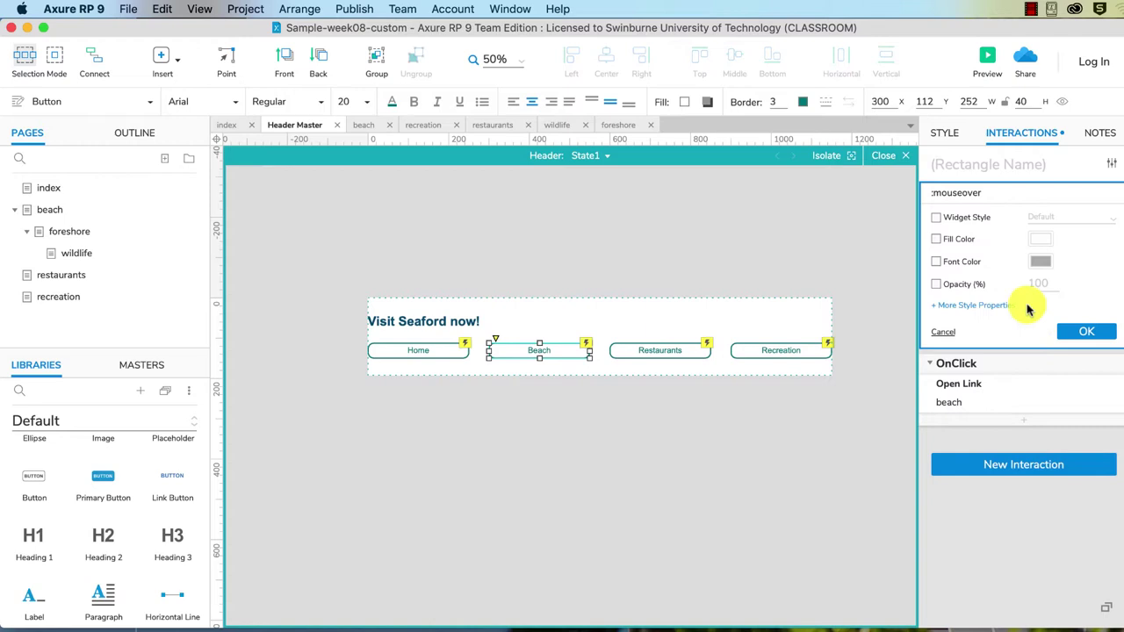
click(937, 218)
click(1088, 218)
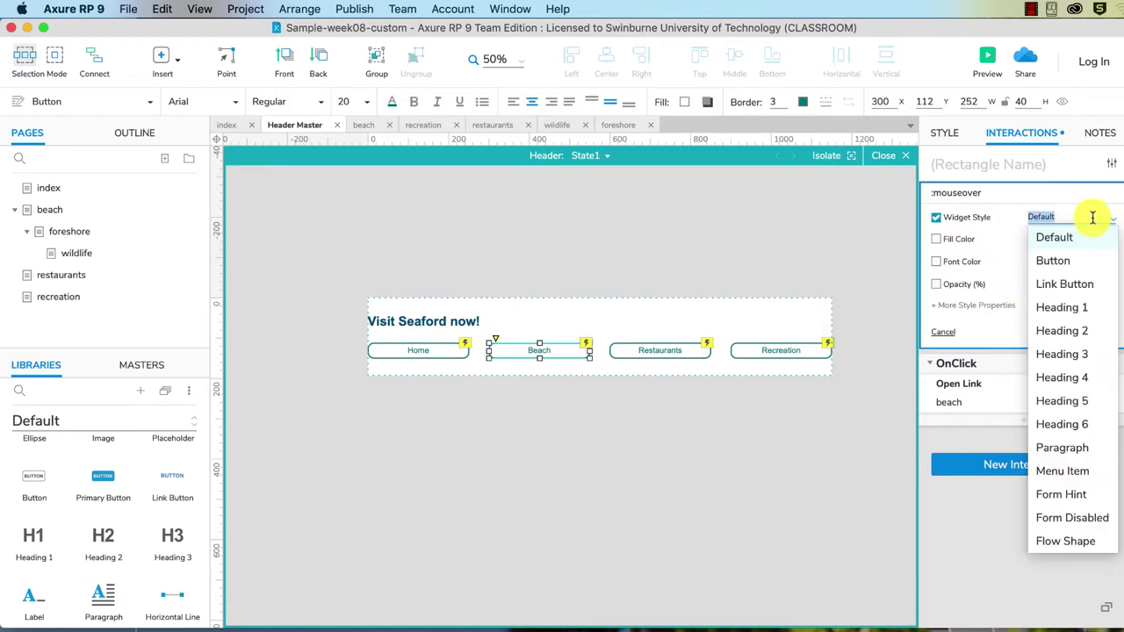
click(1083, 259)
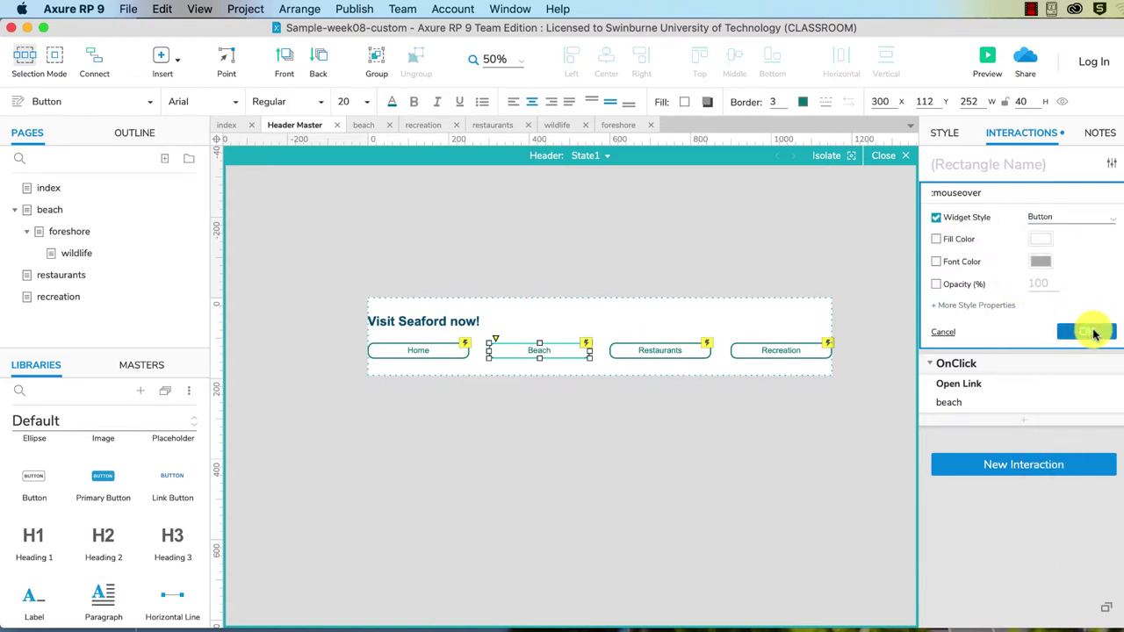
click(1088, 331)
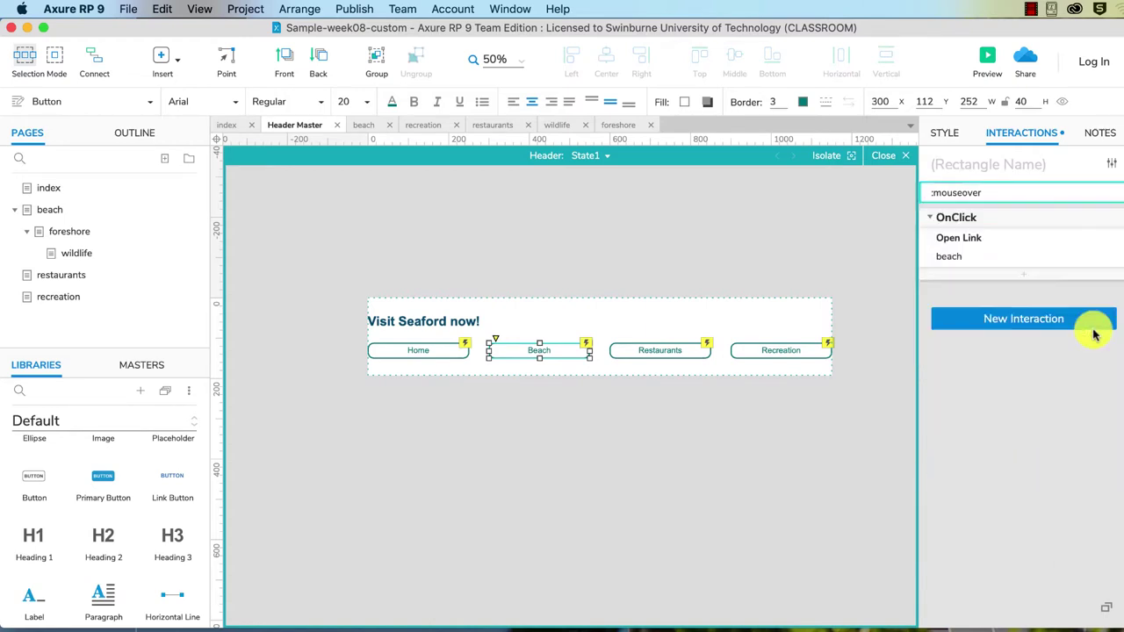
click(985, 58)
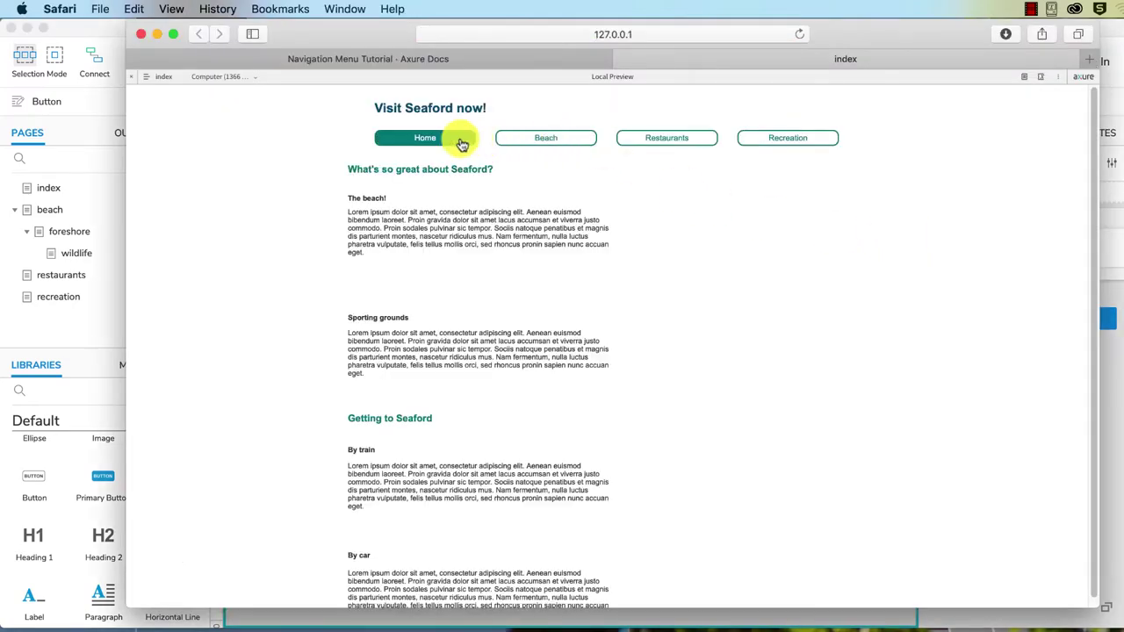
click(1103, 418)
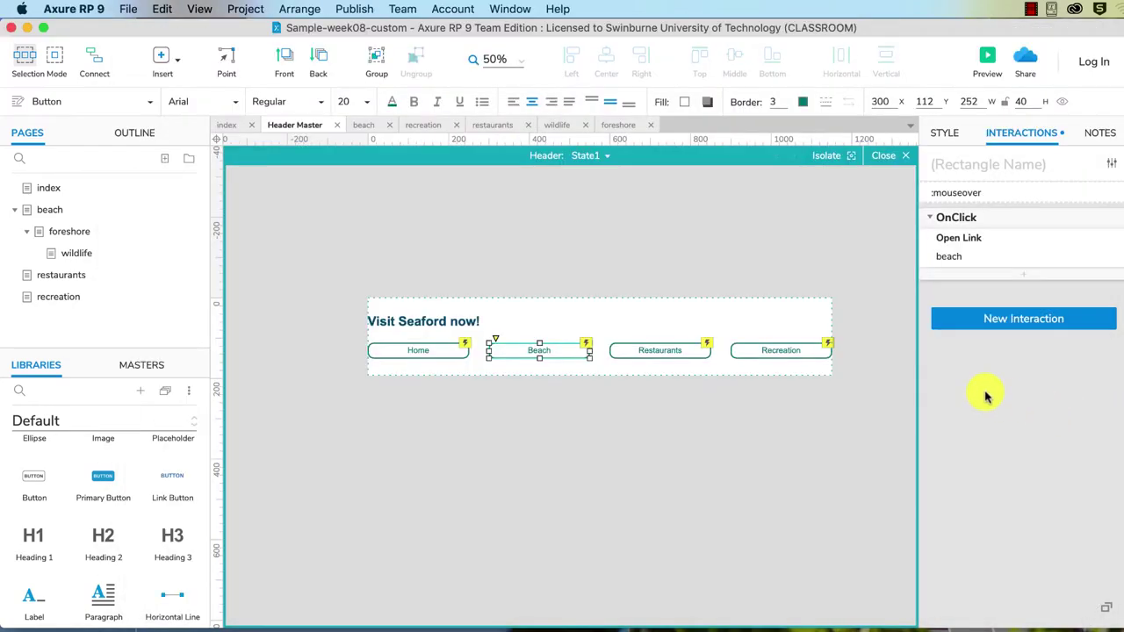
Give Beach's hover state a dark teal fill, font size 20 and white text
click(973, 195)
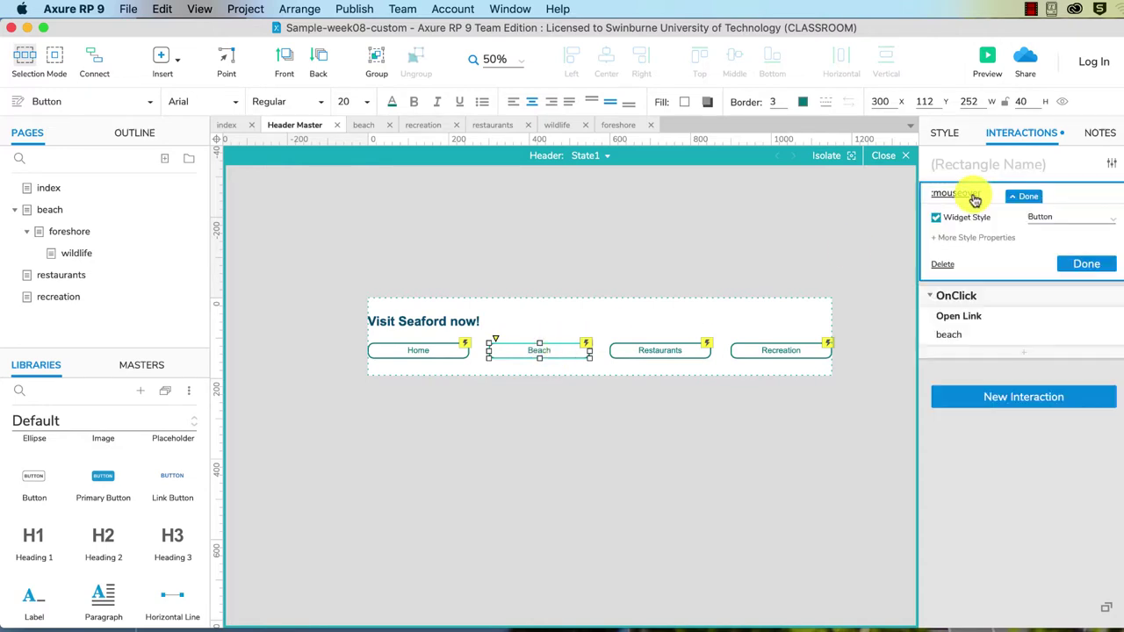
click(982, 238)
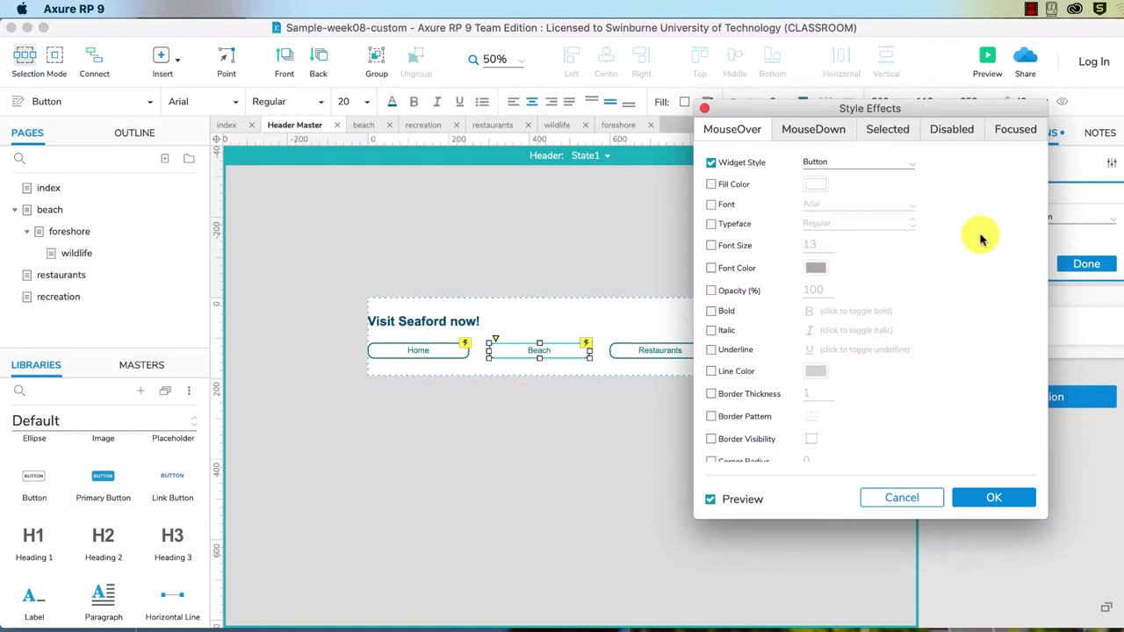
click(712, 185)
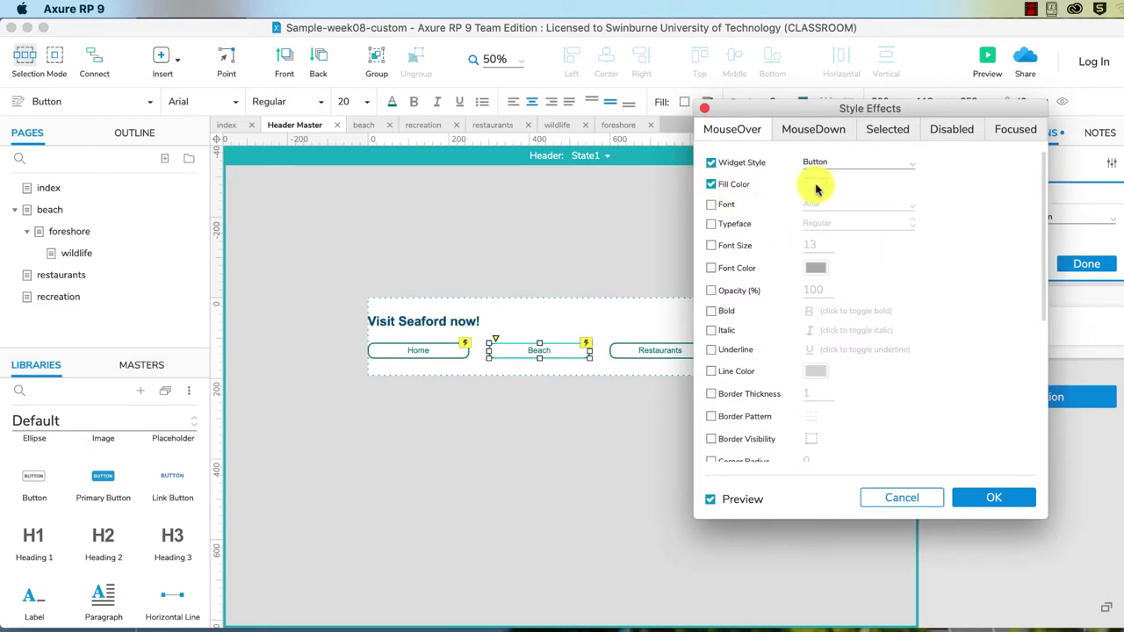
click(816, 184)
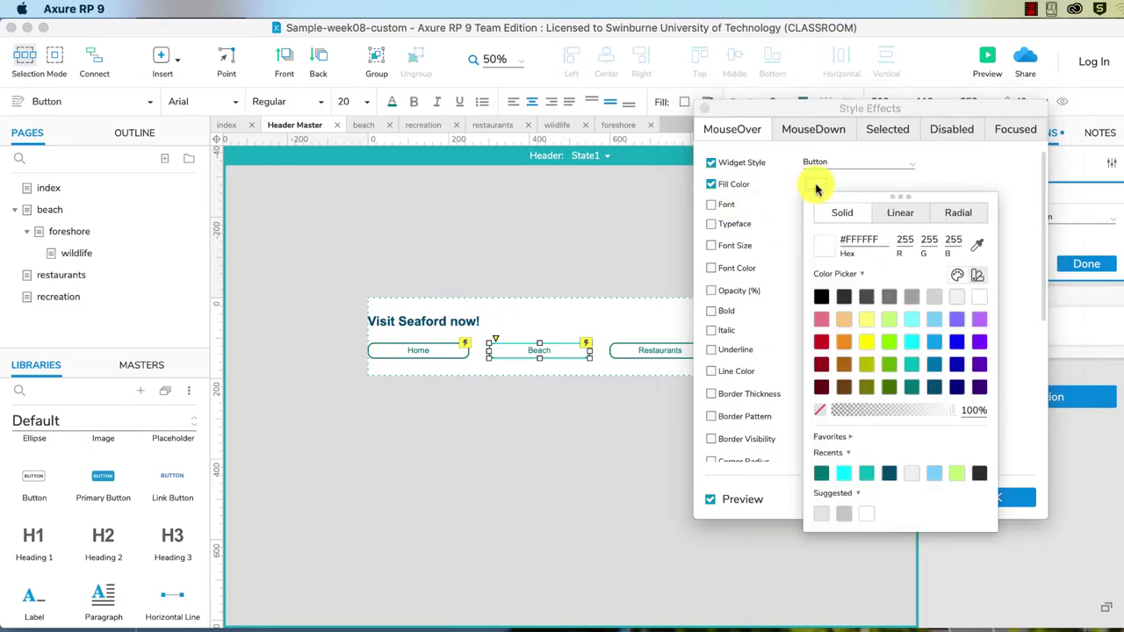
click(913, 390)
click(711, 208)
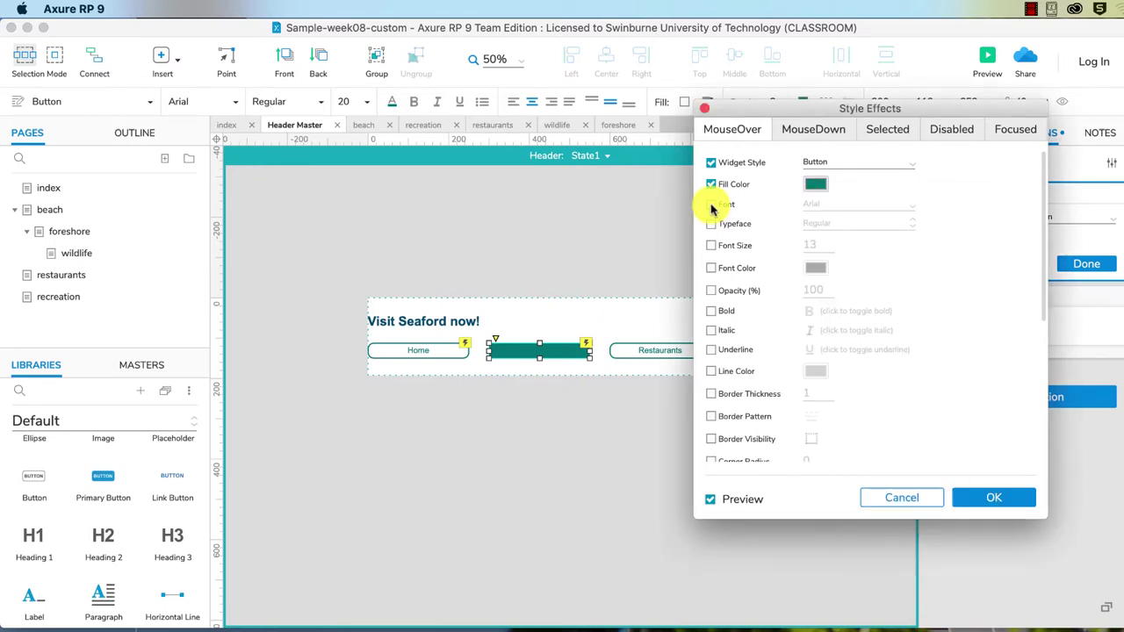
click(711, 246)
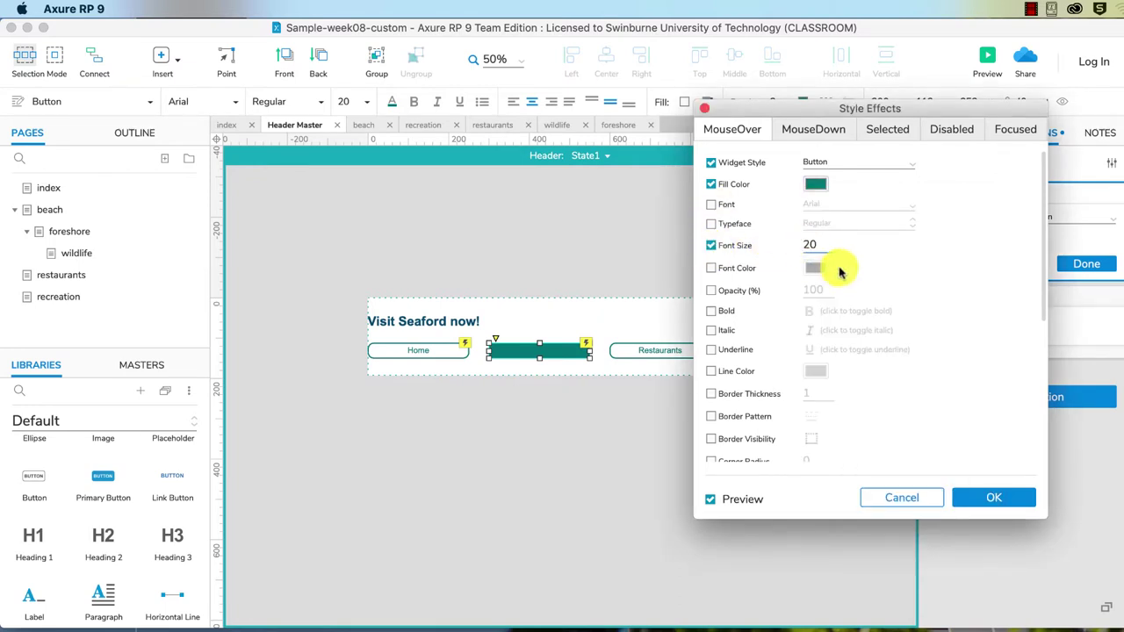
click(712, 268)
click(817, 269)
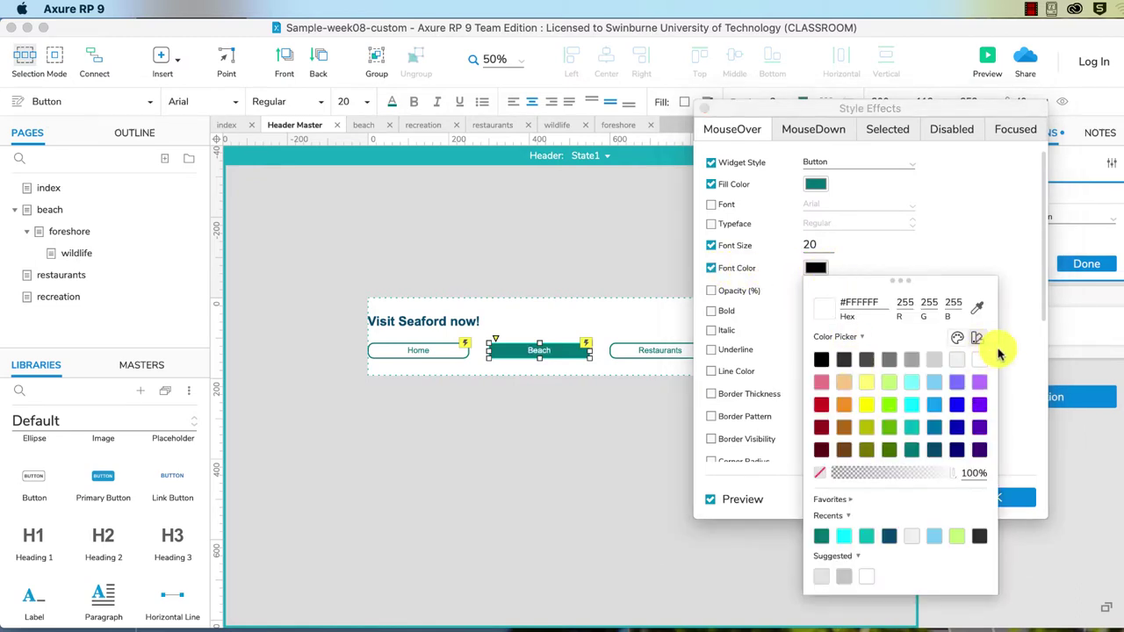
click(1027, 422)
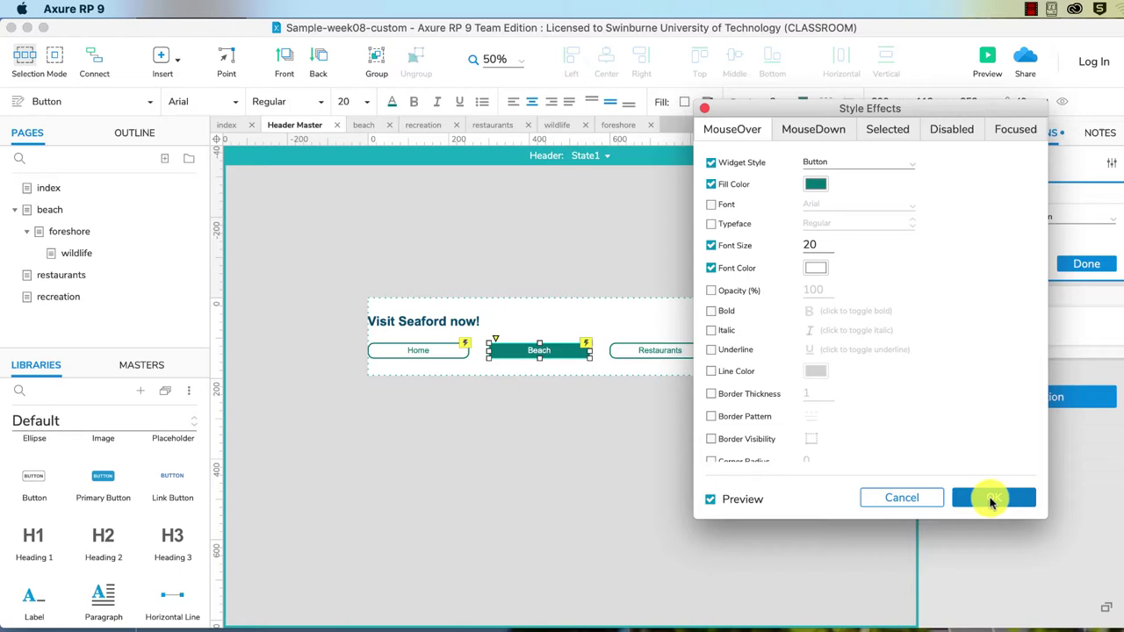
click(990, 498)
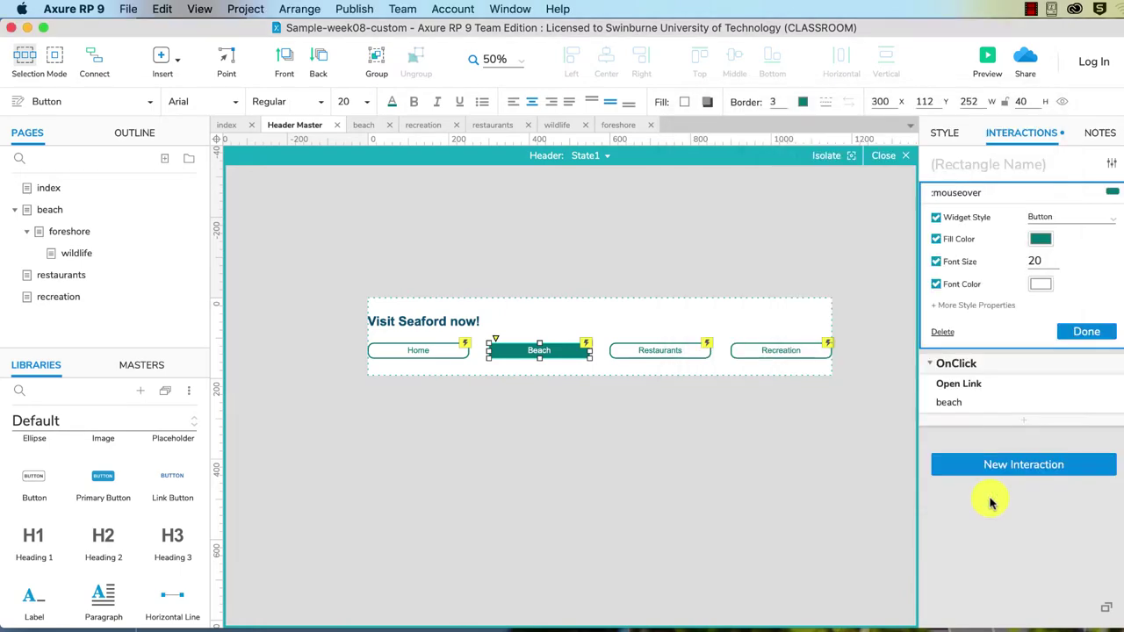
click(987, 64)
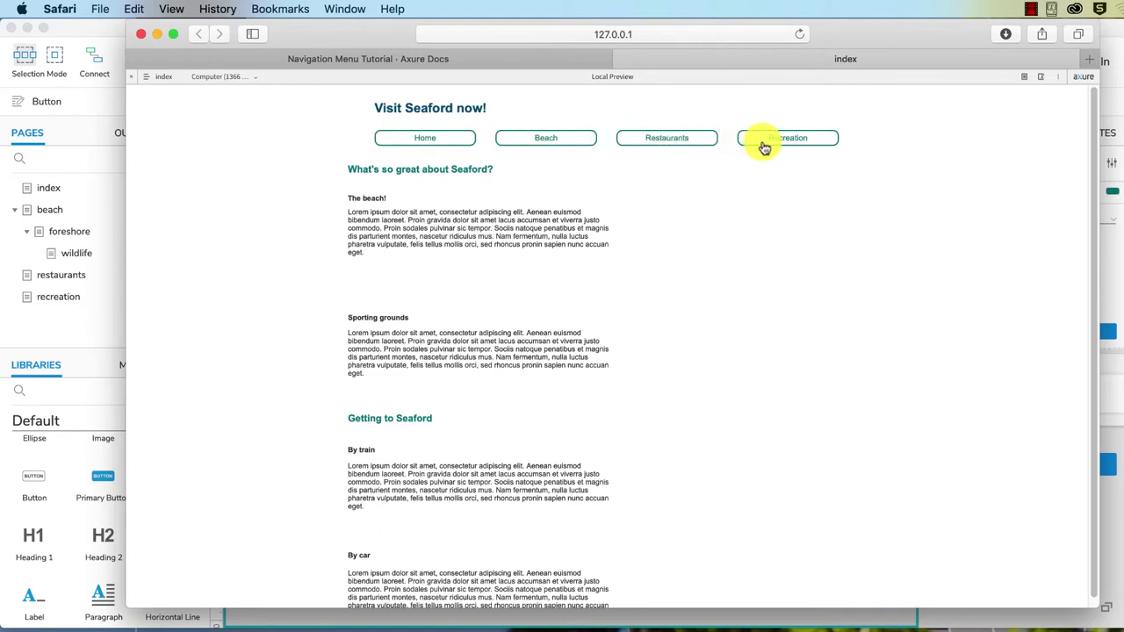
click(1111, 413)
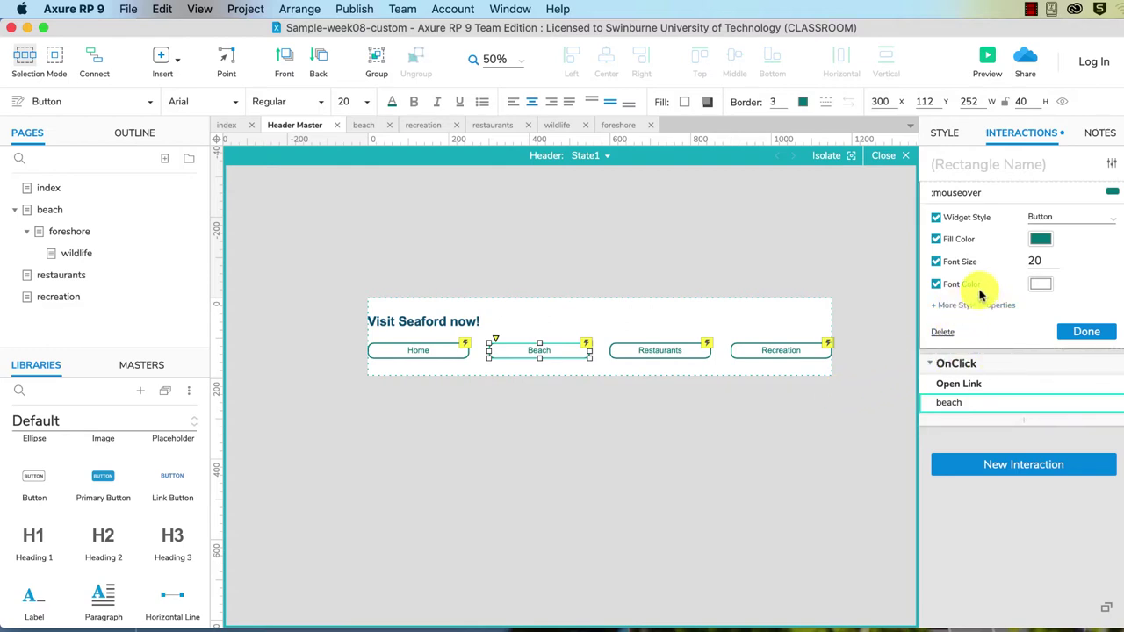
Give the Restaurants button a Button-style mouseover effect
click(673, 349)
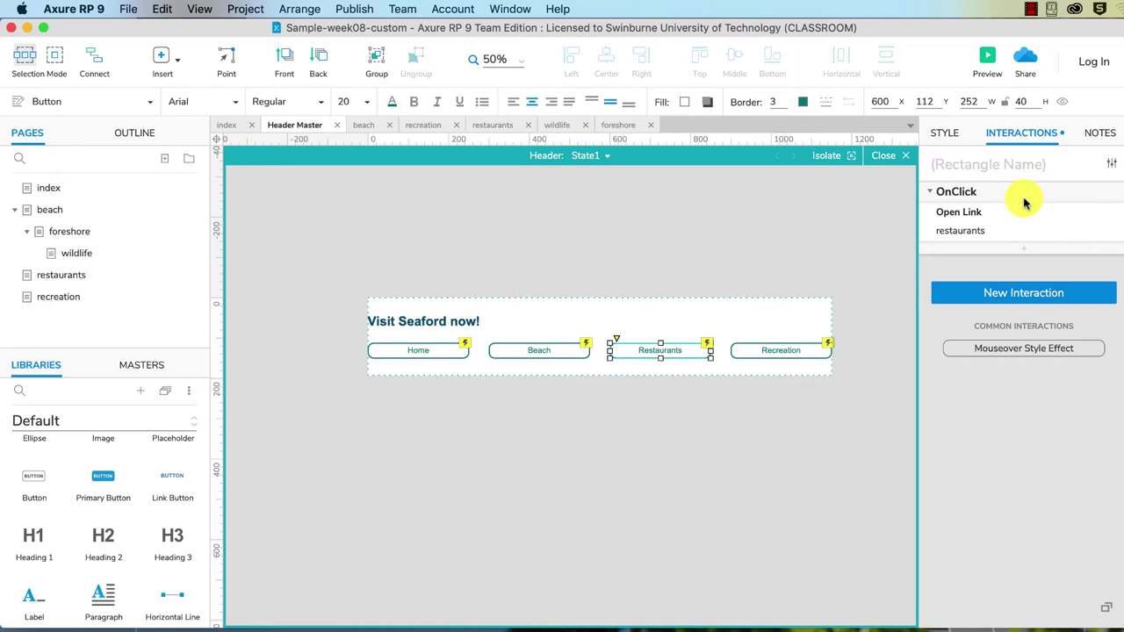
click(1024, 349)
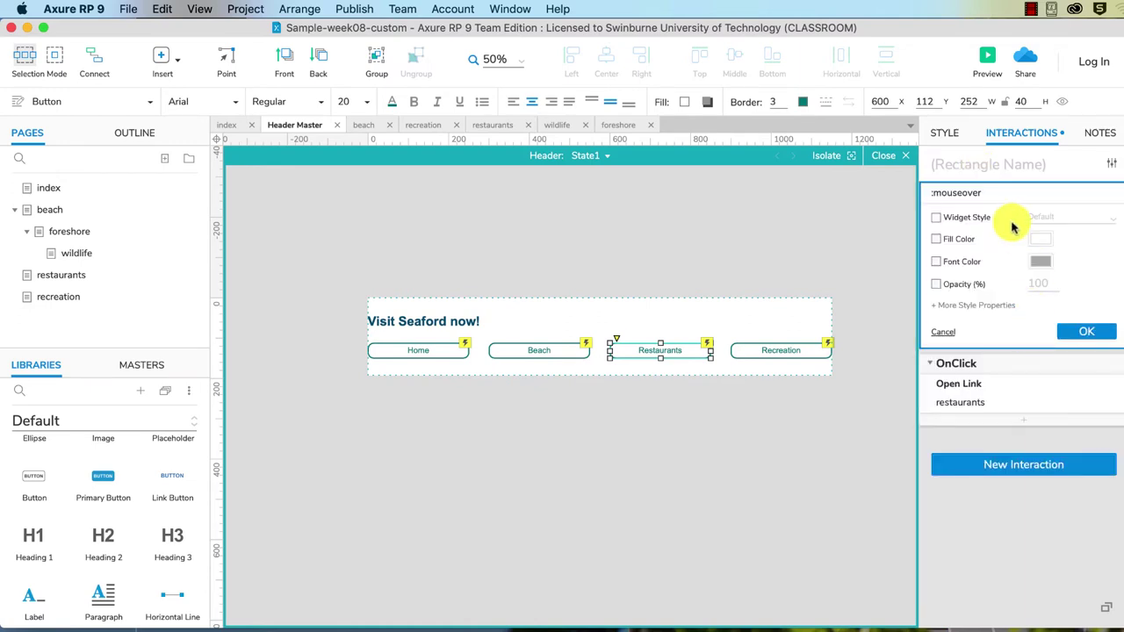
click(936, 216)
click(1113, 219)
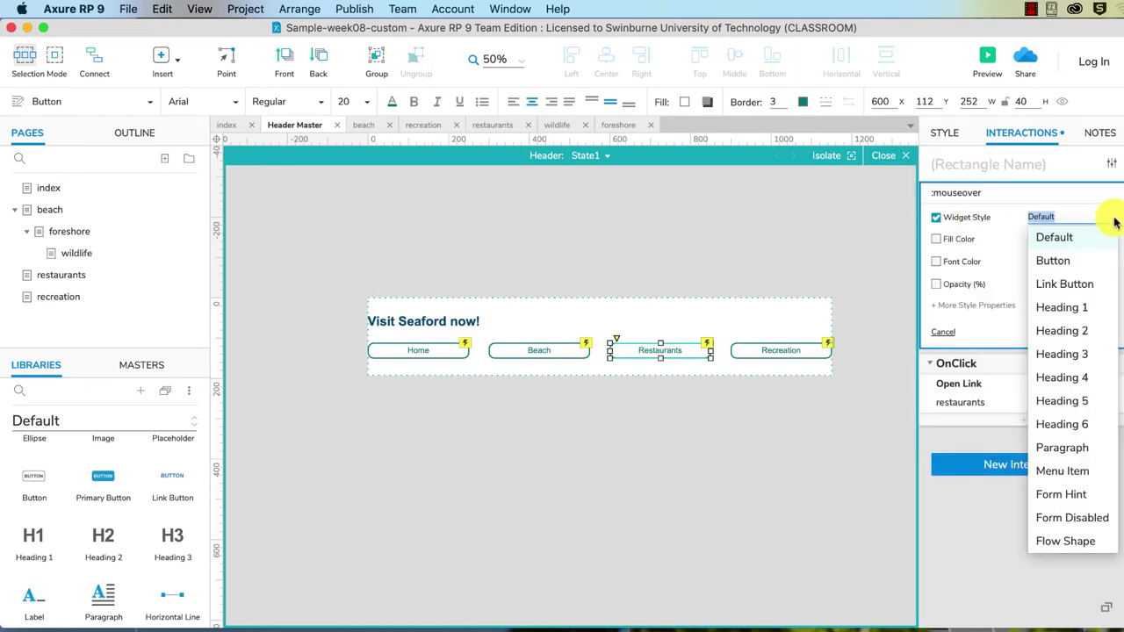
click(1091, 260)
Give the Recreation button the same Button-style mouseover effect
click(783, 352)
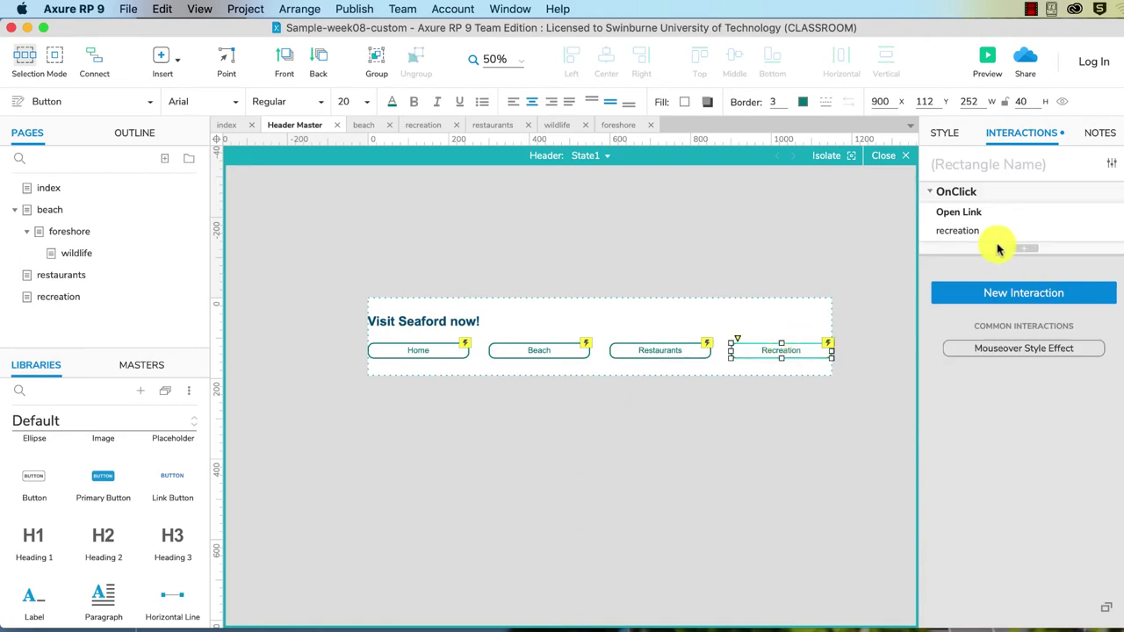
click(1031, 349)
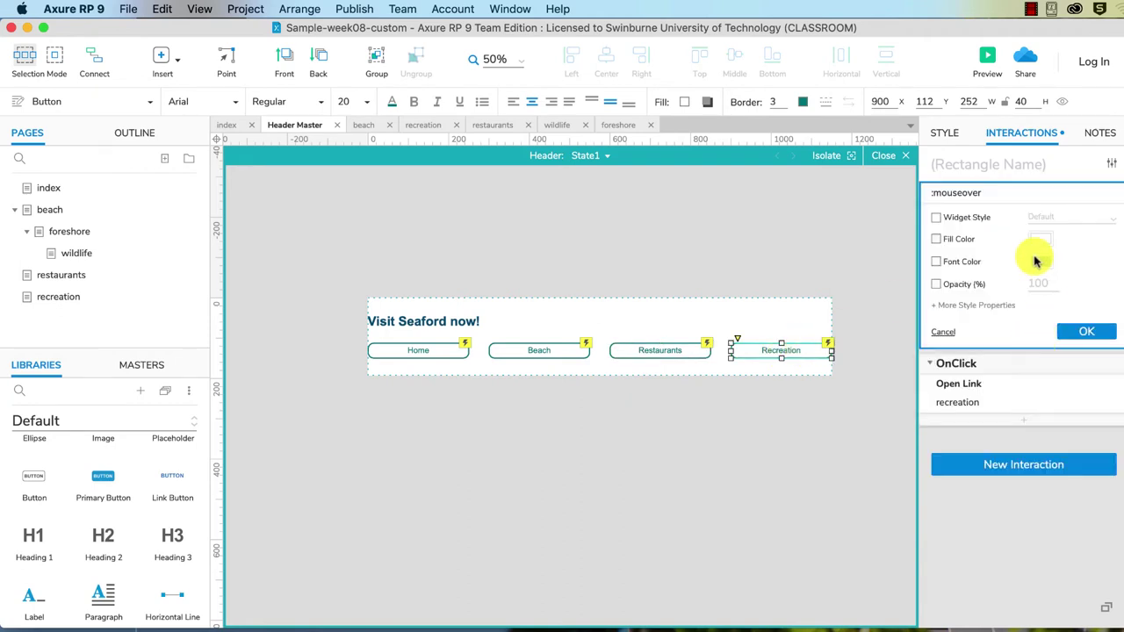
click(936, 218)
click(1112, 219)
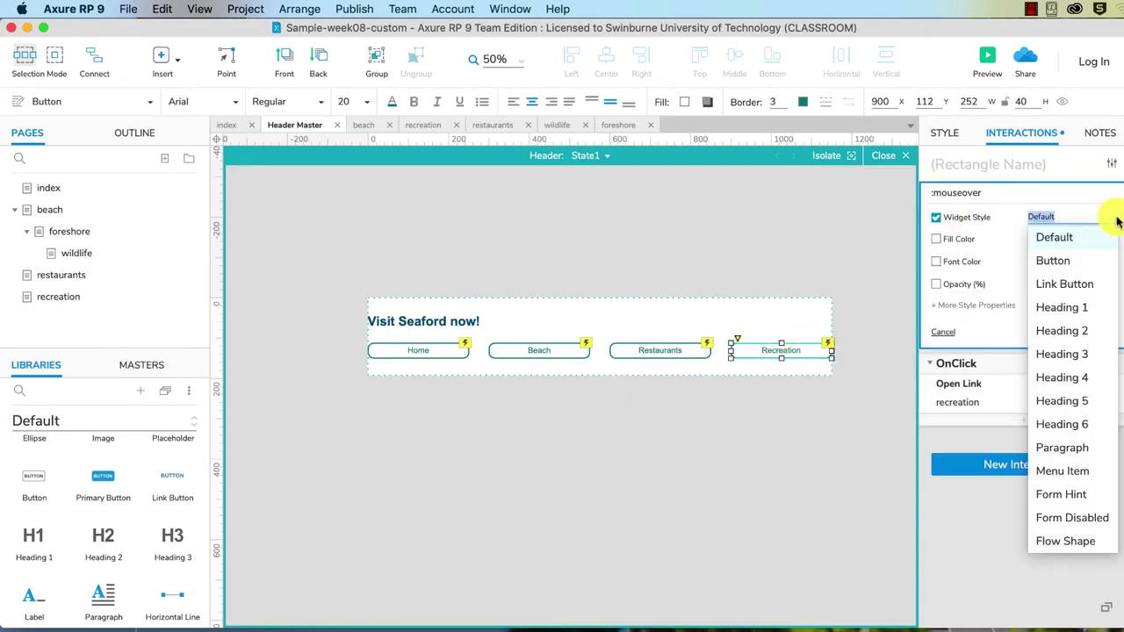
click(1095, 257)
click(792, 254)
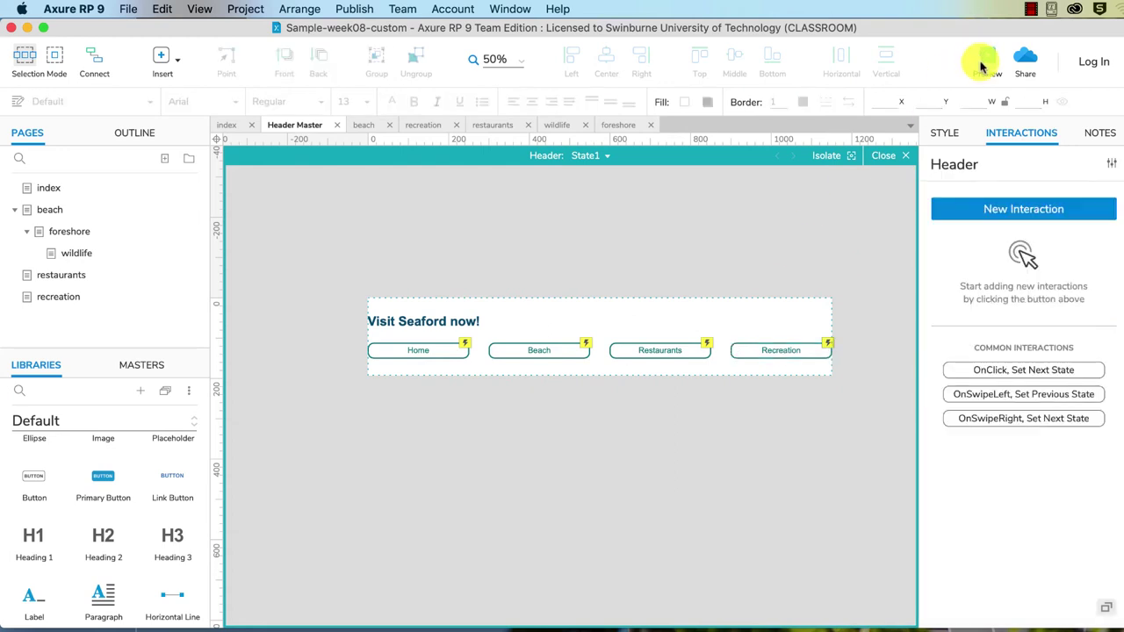
click(984, 66)
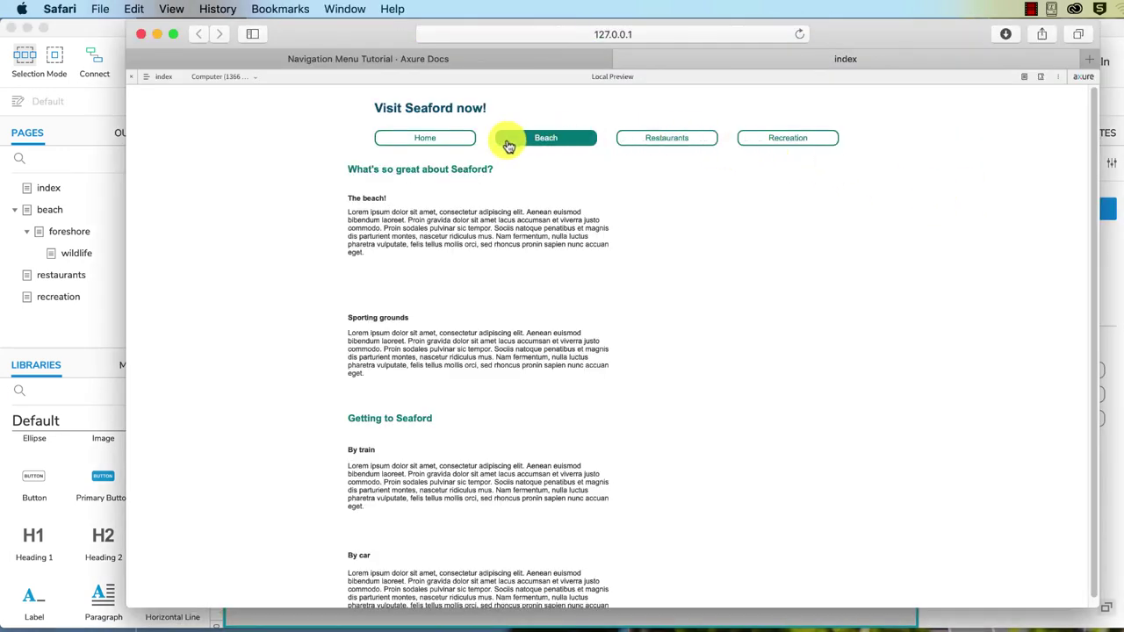
click(1104, 331)
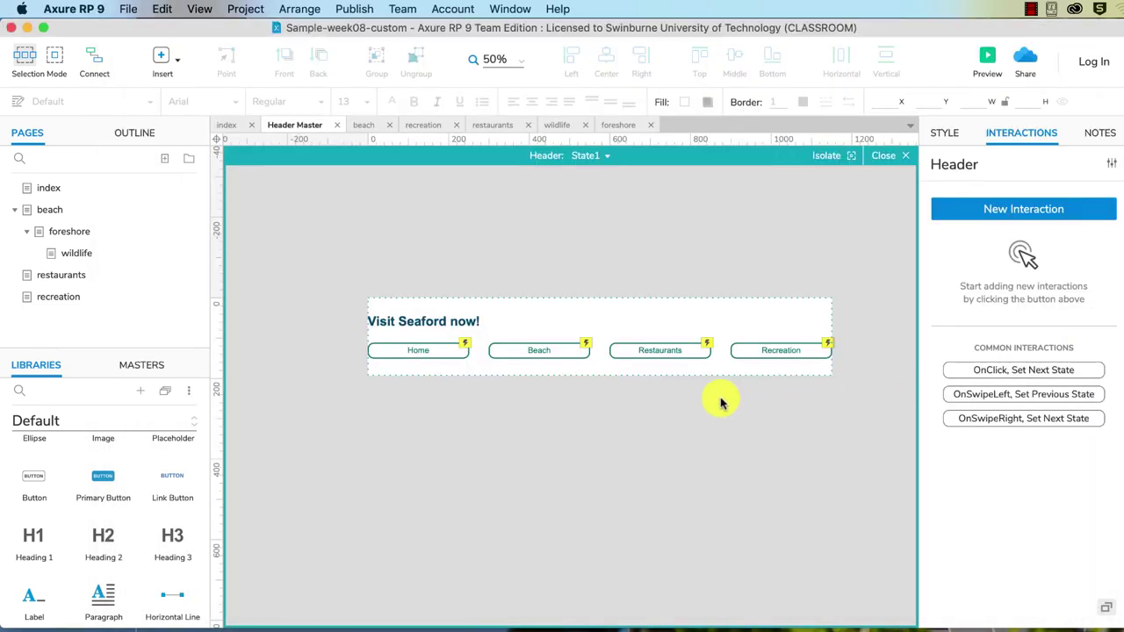